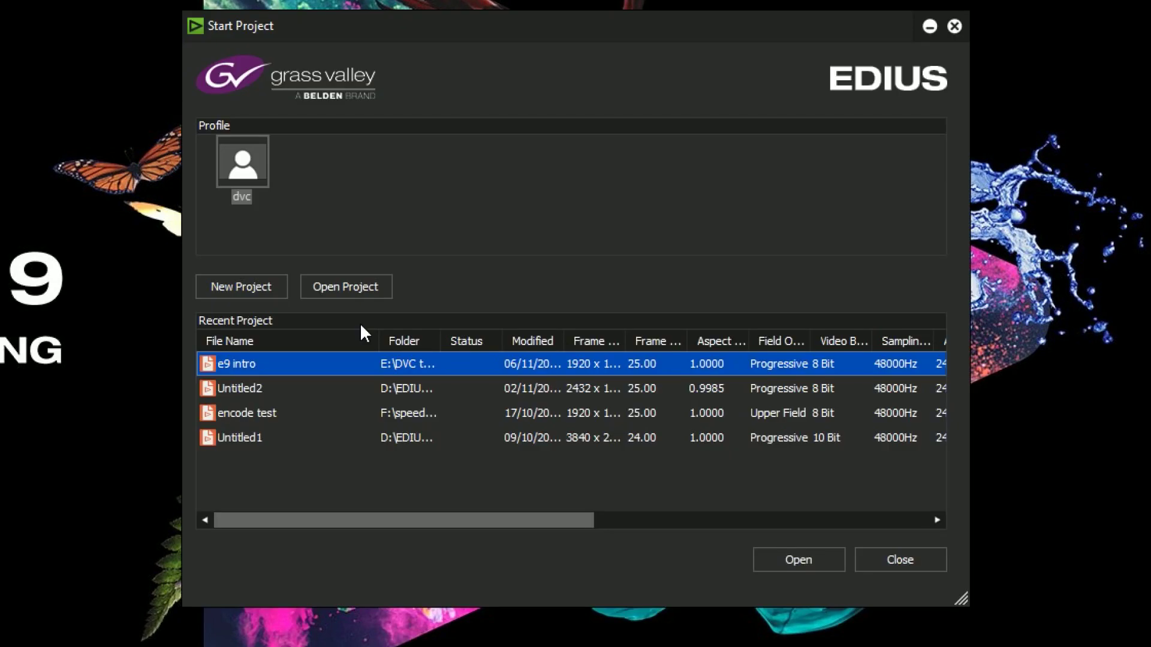
Start a new project from the UHD QFHD 3840x2160 25p 8bit preset.
left_click(252, 287)
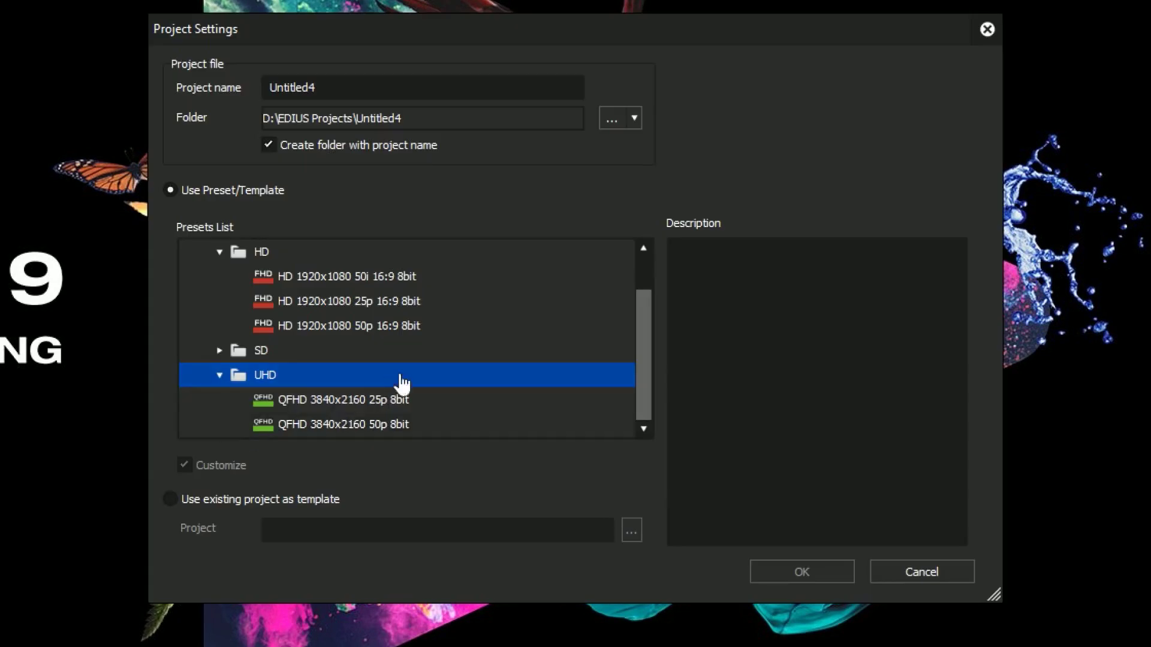
left_click(340, 402)
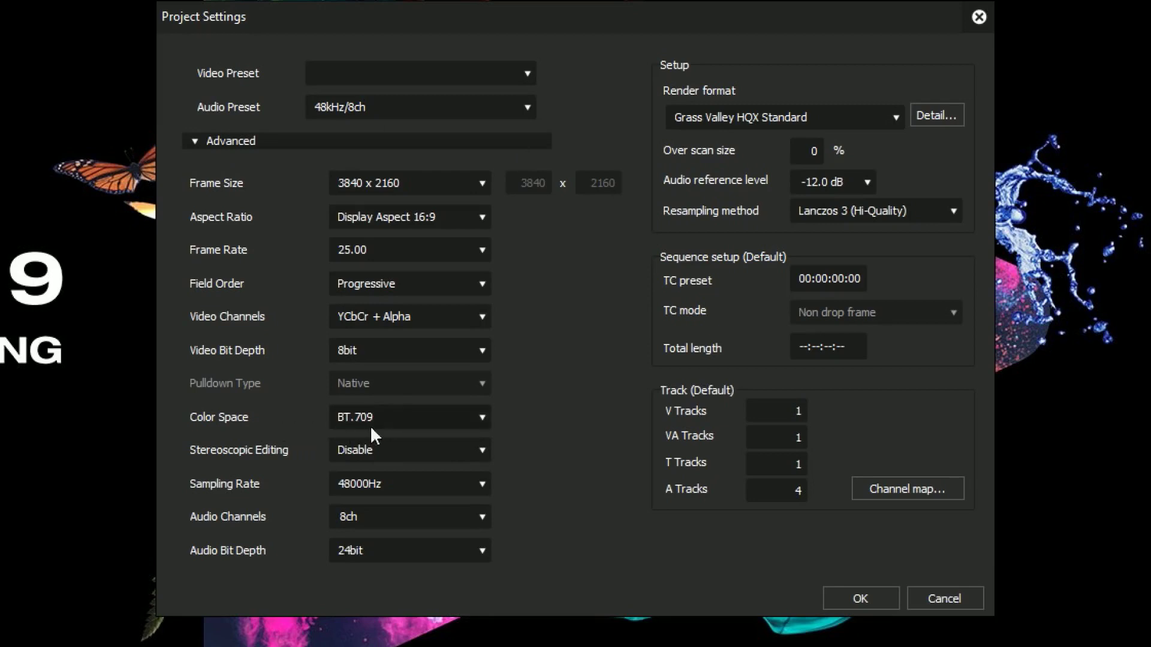
Open the Color Space dropdown in the new project's settings.
left_click(483, 419)
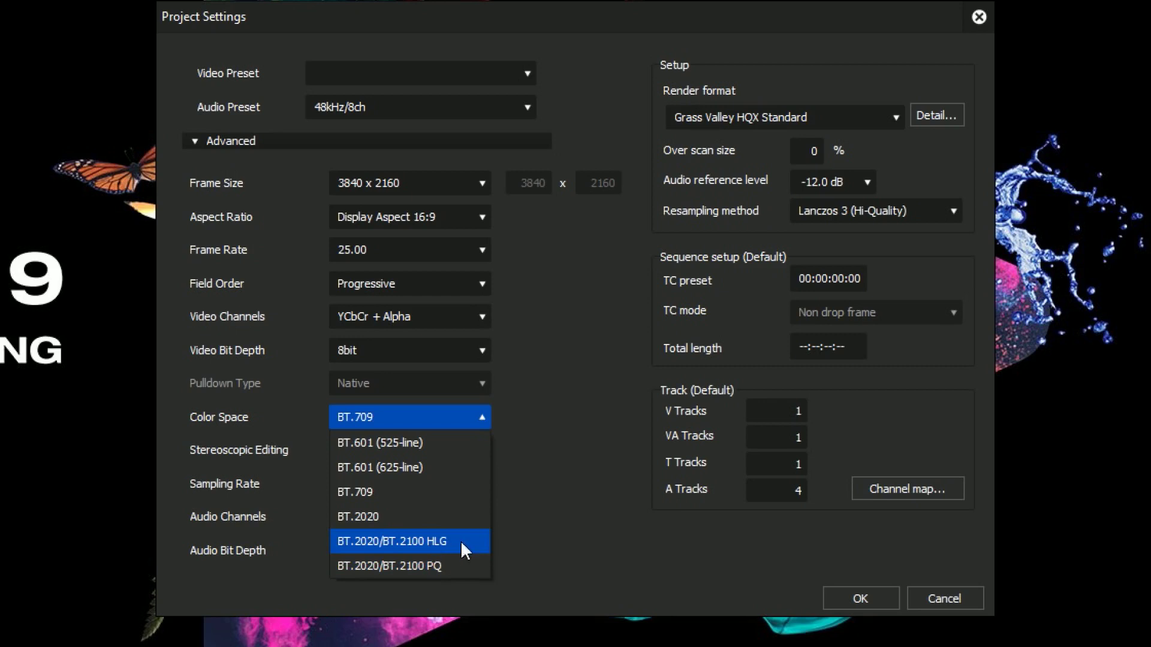
Compare BT.2020/BT.2100 PQ and HLG, keep HLG, and move to a 10bit video bit depth.
left_click(390, 538)
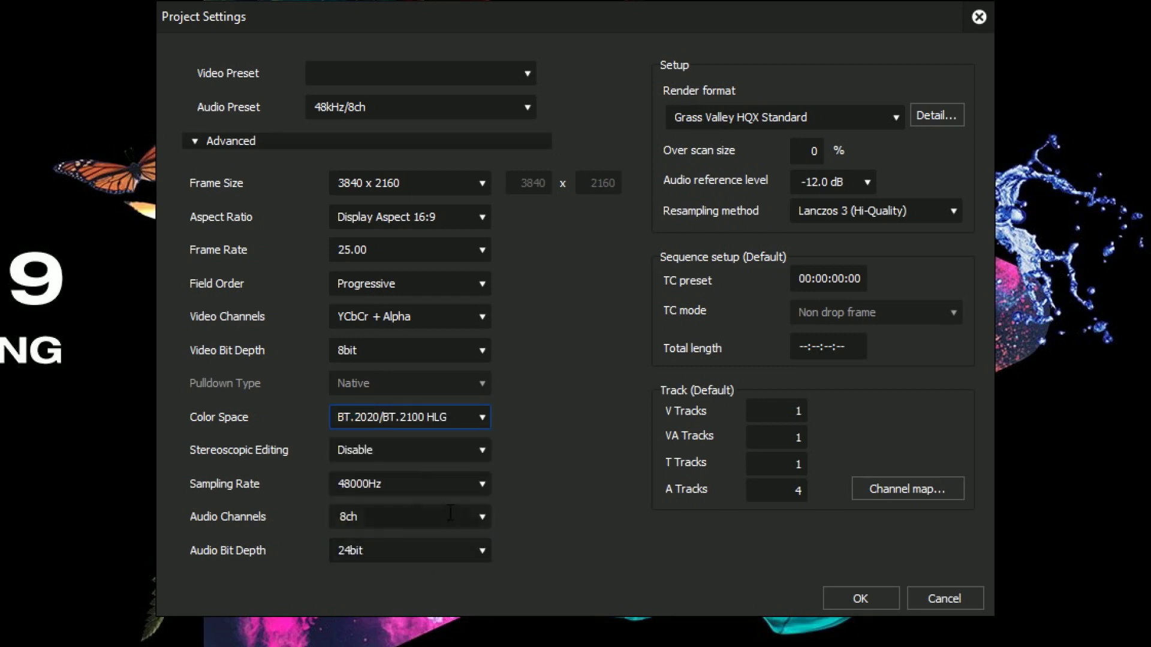
left_click(432, 415)
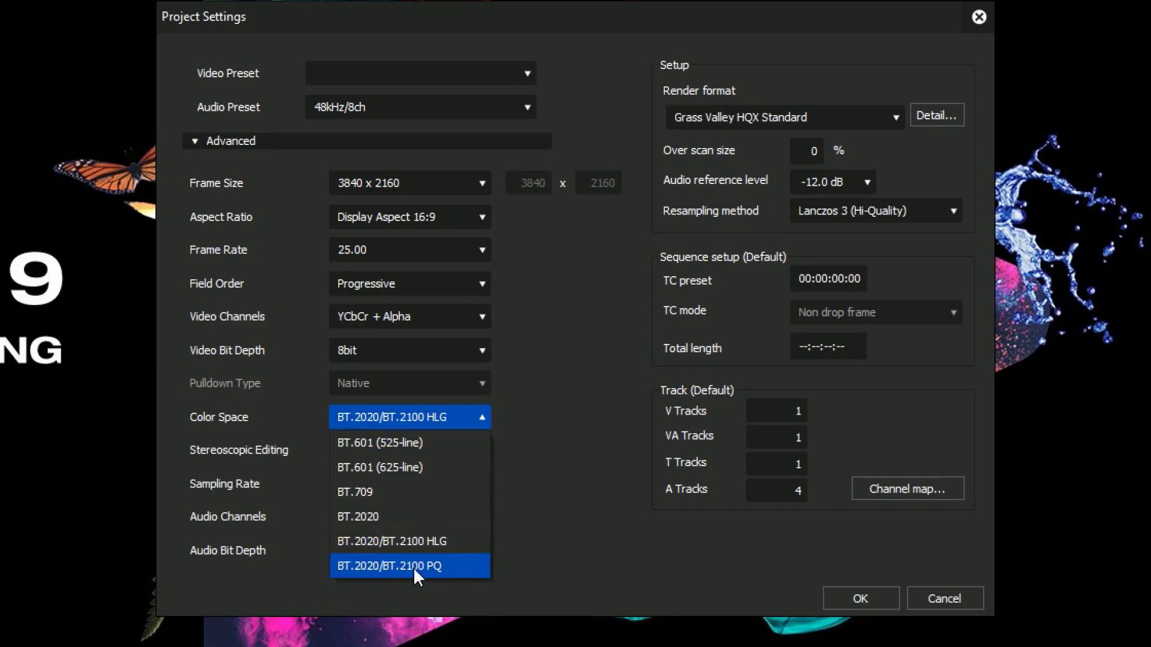
left_click(414, 567)
left_click(414, 417)
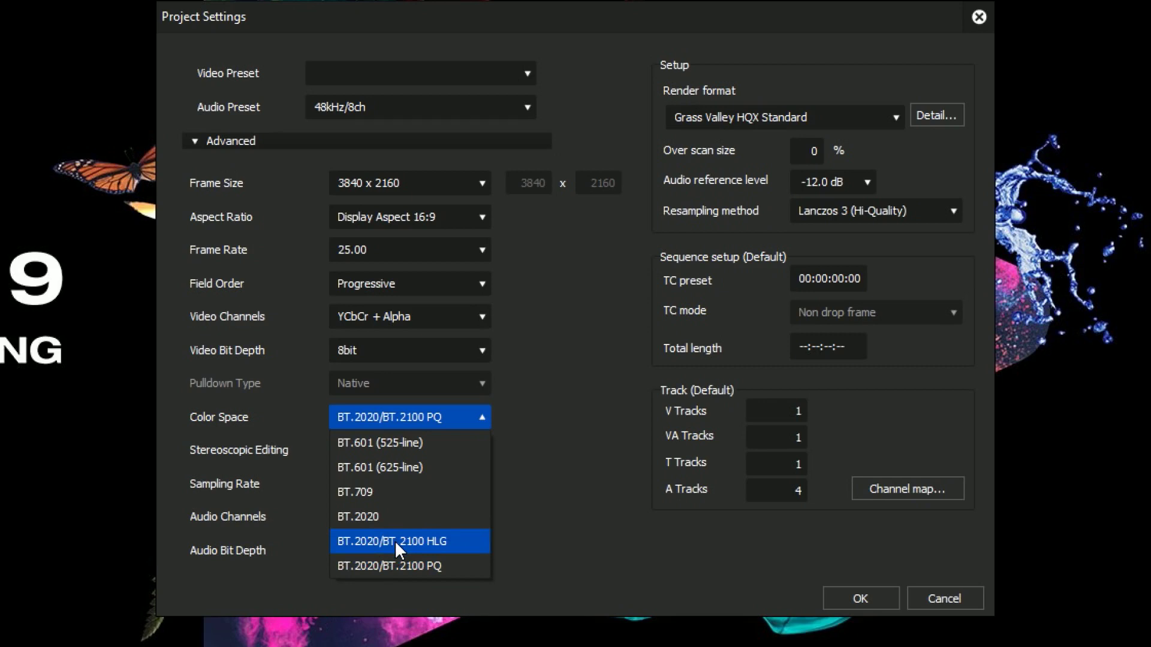
left_click(418, 544)
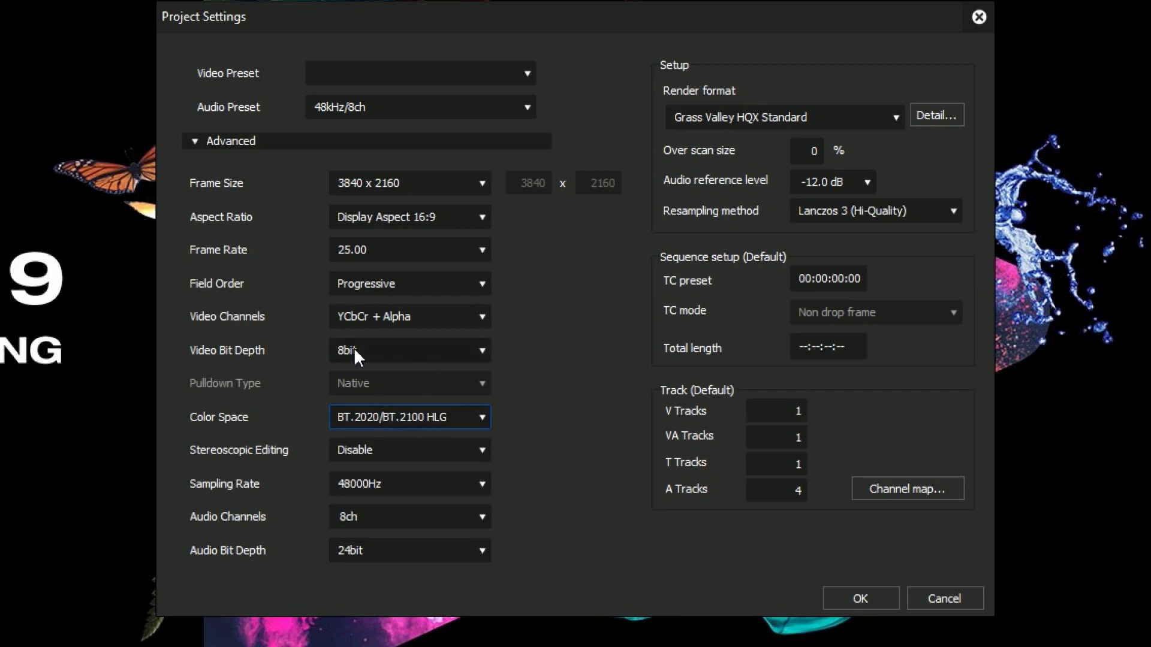
left_click(390, 351)
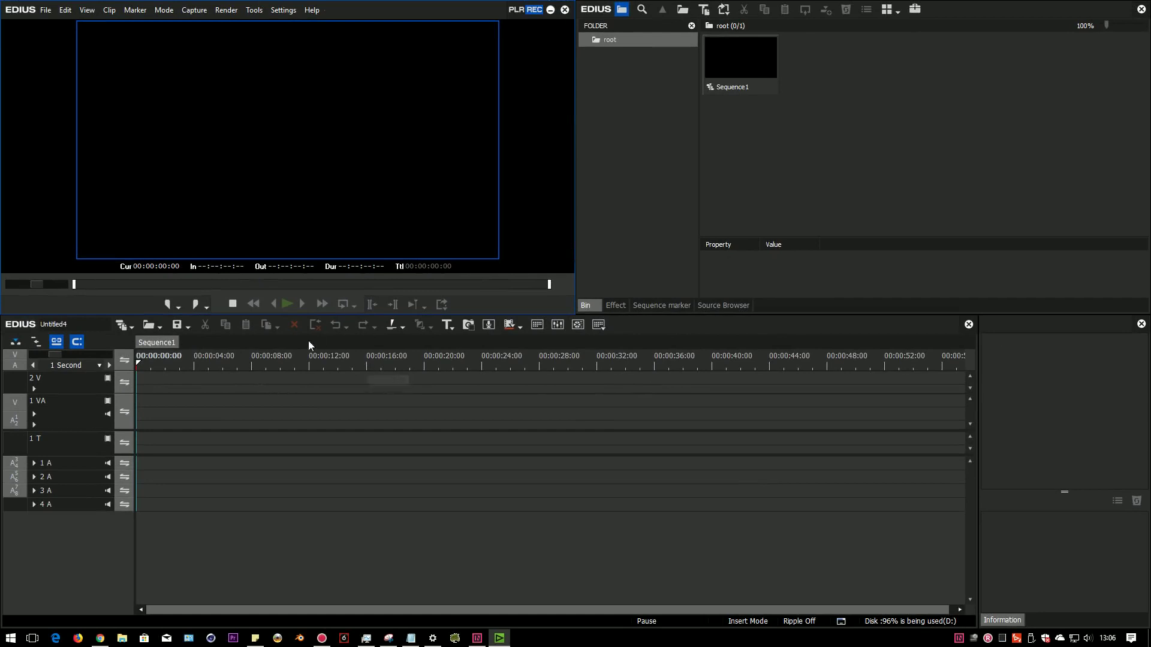
Import the EDIUS wallpaper JPG into the bin.
double_click(764, 136)
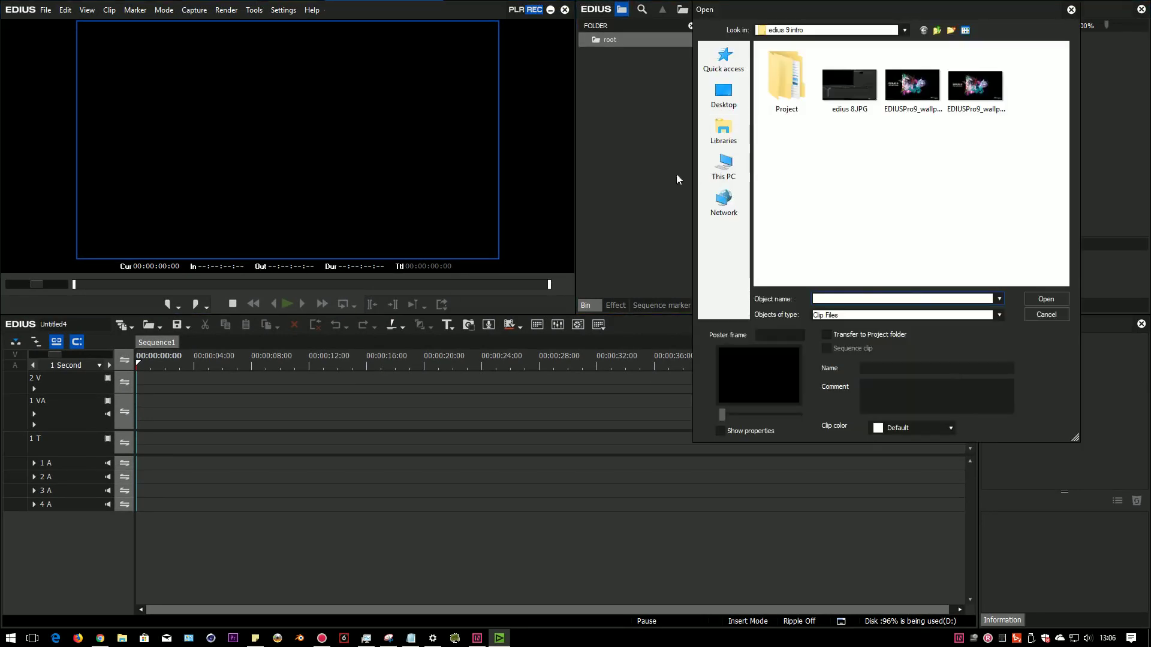
left_click(899, 97)
left_click(1036, 301)
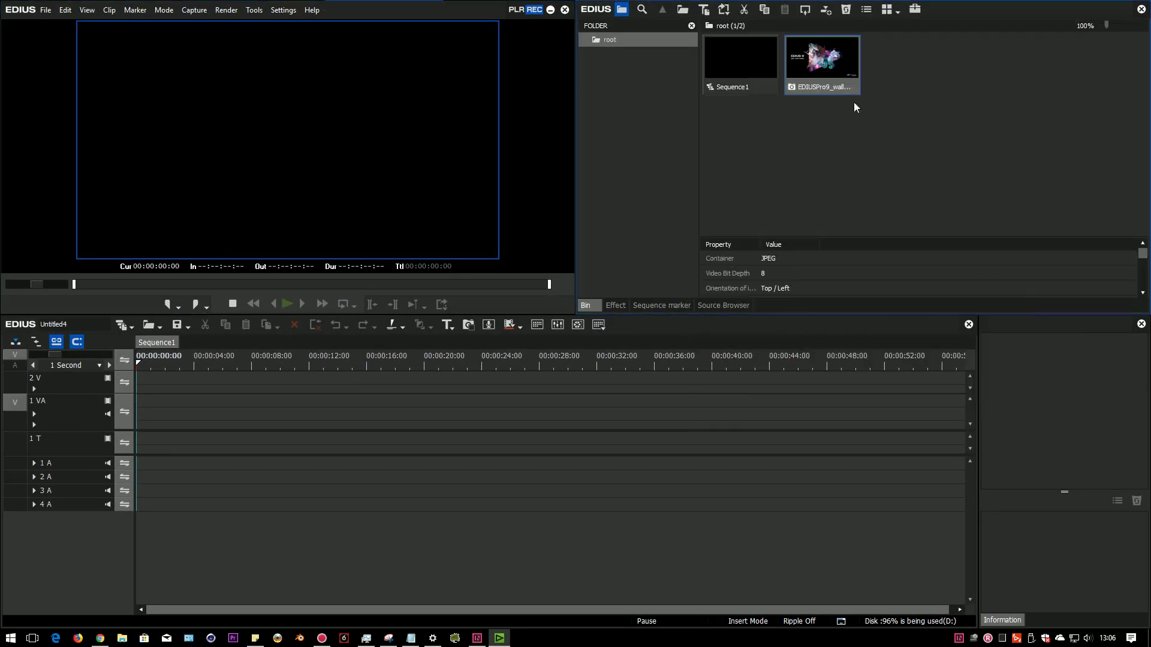
Place the wallpaper then clip P1070619 on track 1 VA and scrub through them.
left_click_drag(846, 96, 150, 409)
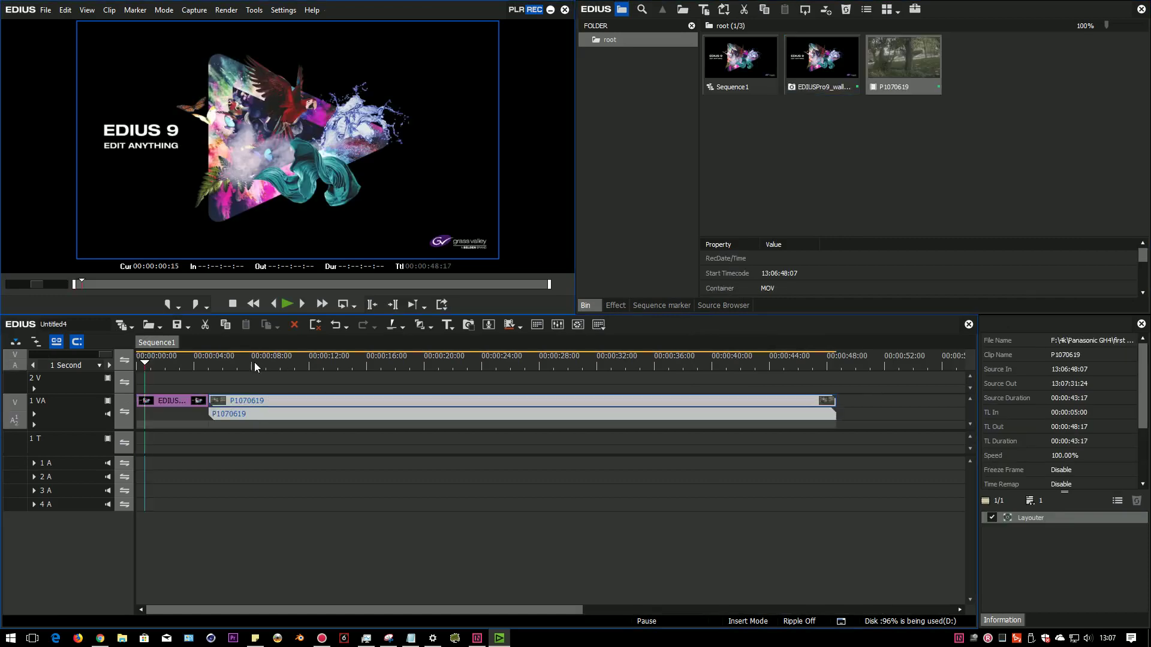
left_click_drag(254, 362, 429, 353)
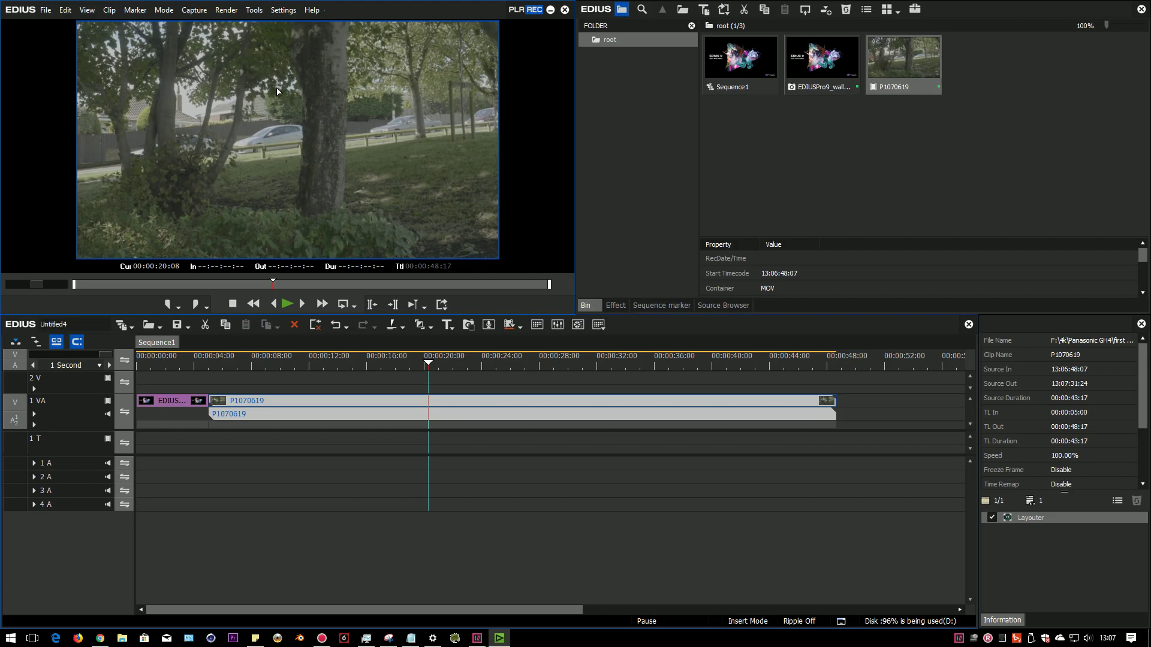
left_click_drag(420, 362, 290, 383)
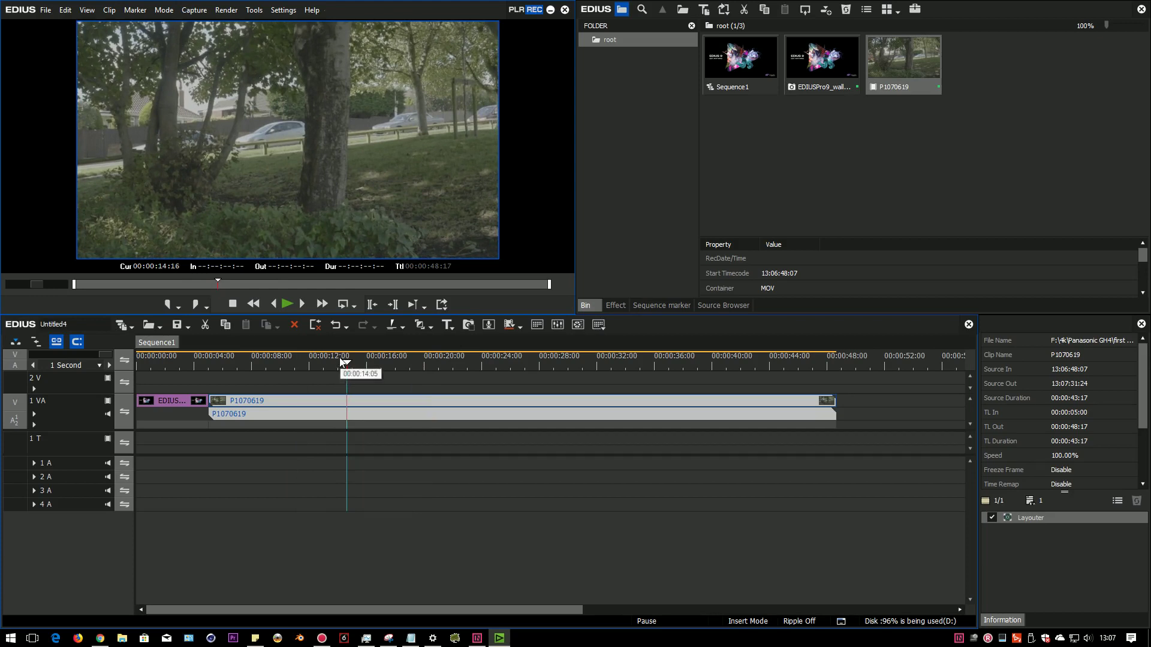
Apply Primary Color Correction to P1070619 with source Panasonic V-Gamut/V-Log, V-Log L.
left_click(615, 305)
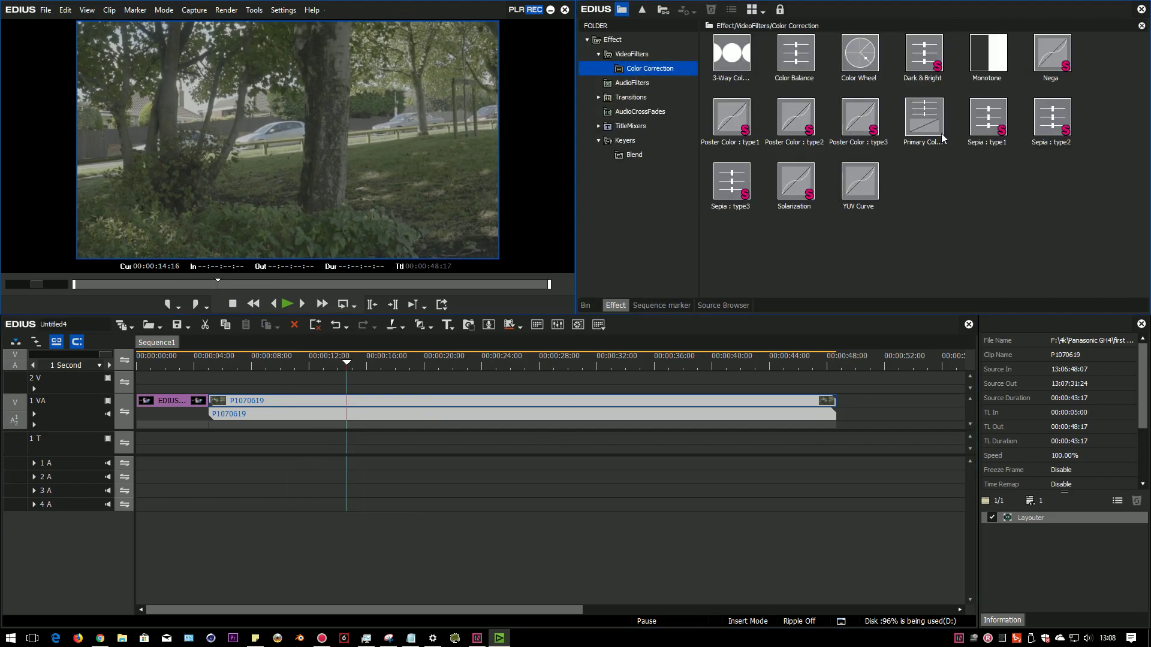
left_click_drag(915, 115, 447, 415)
double_click(1039, 530)
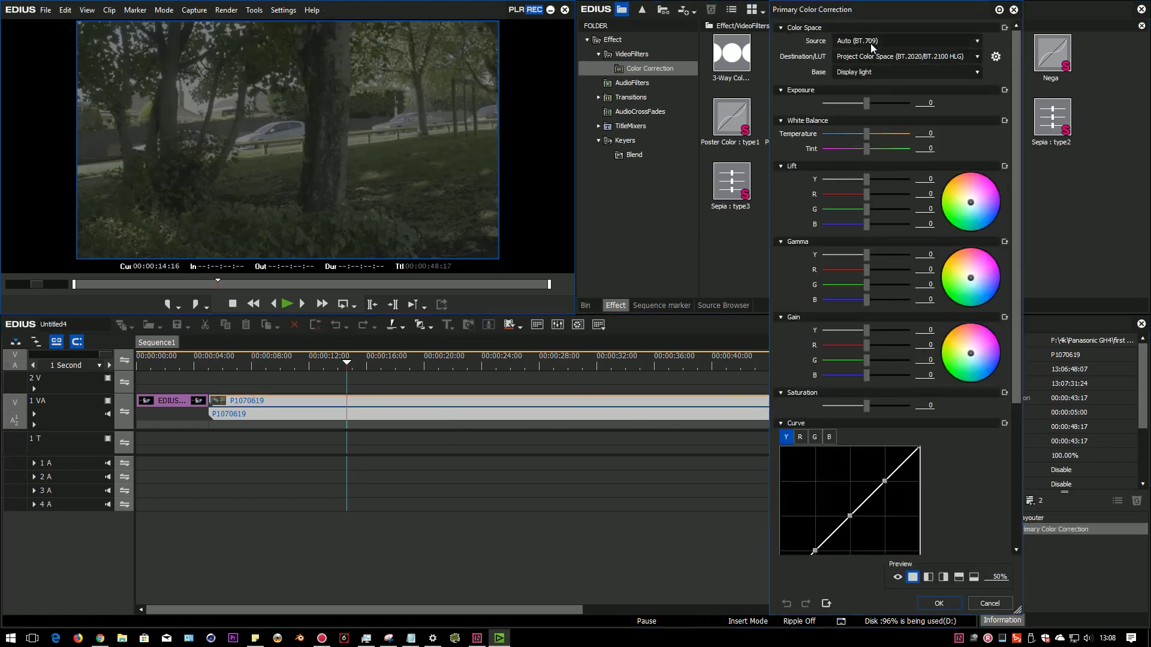
left_click(860, 42)
left_click(887, 331)
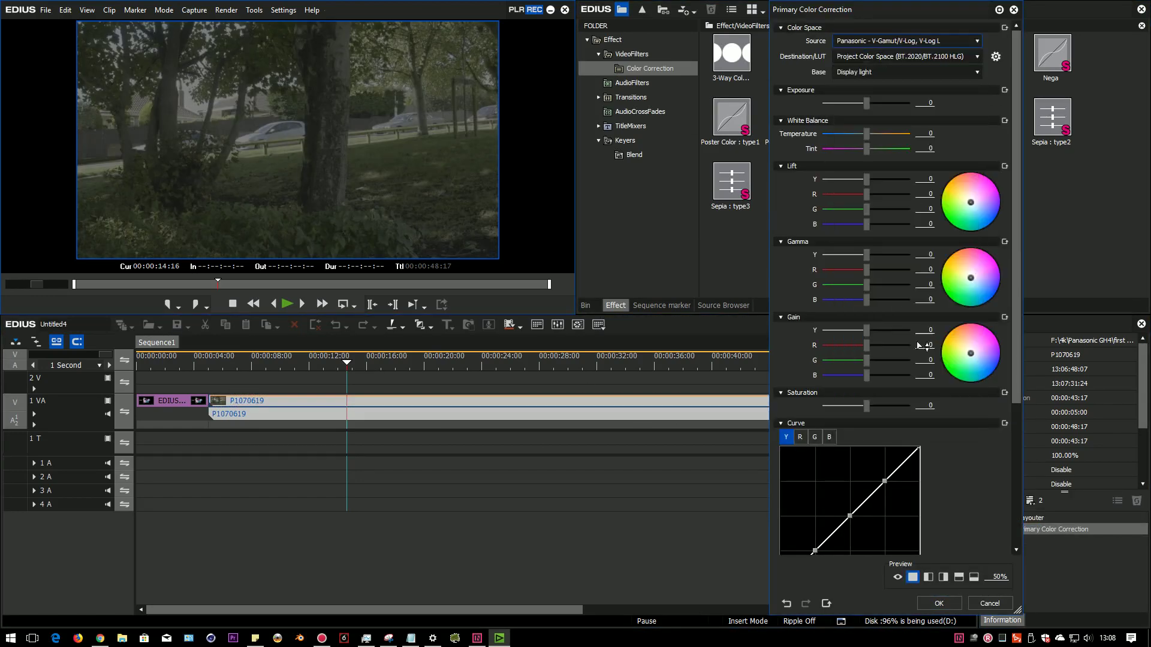
left_click_drag(352, 364, 401, 364)
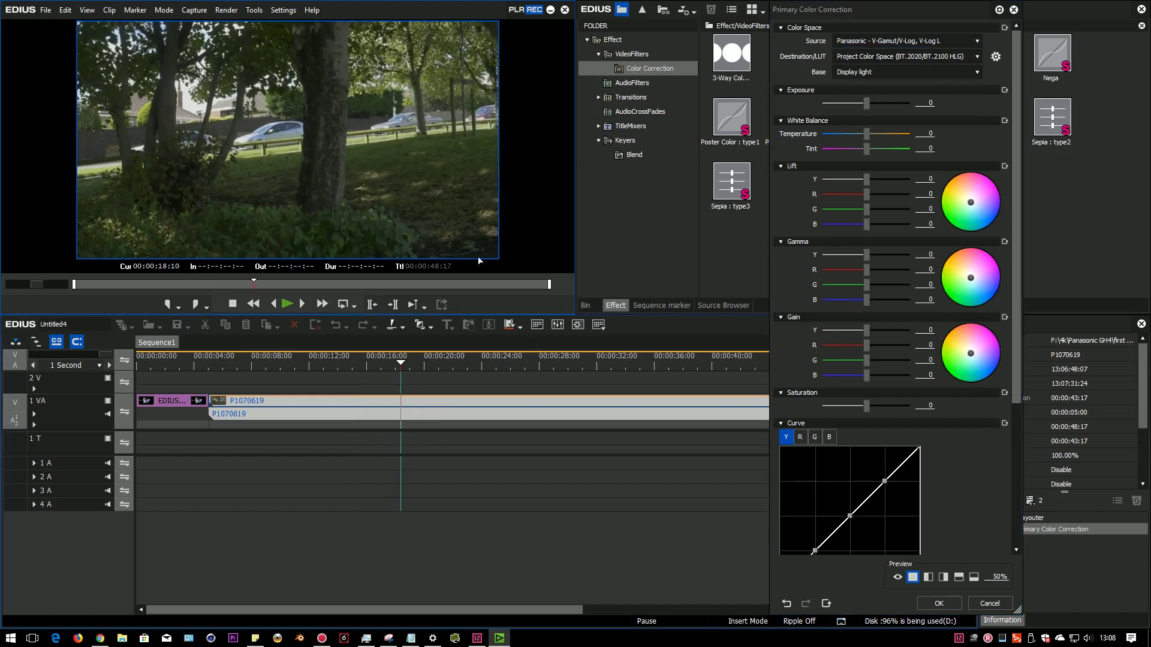
left_click_drag(812, 10, 603, 55)
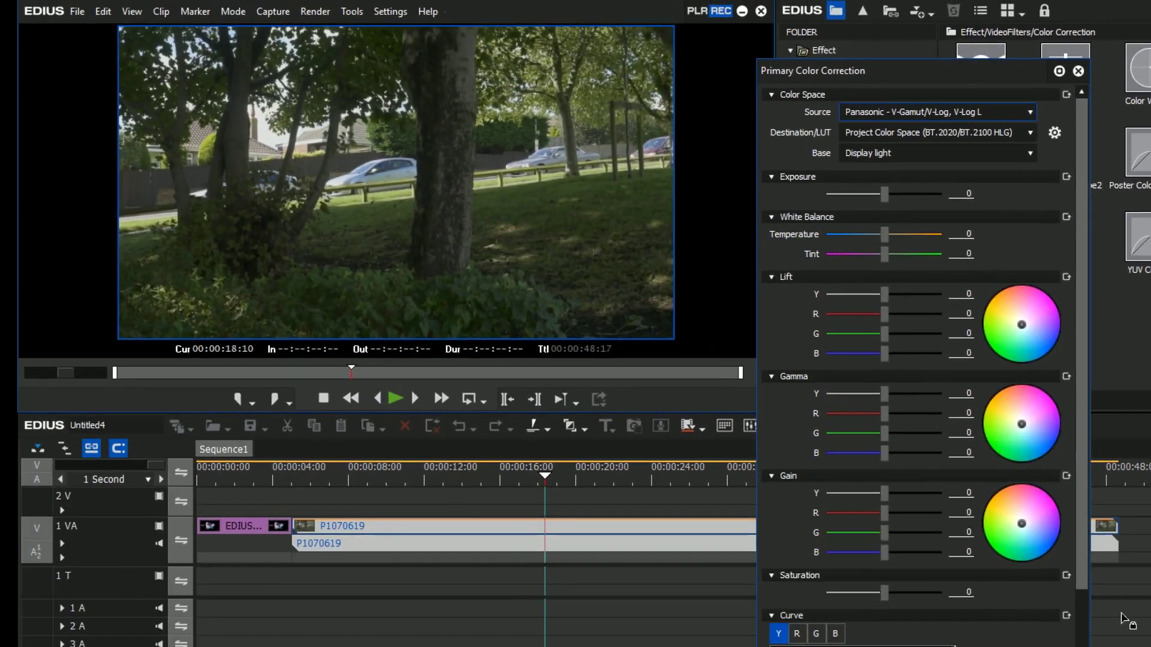
Move aside and close the Primary Color Correction settings window.
left_click_drag(797, 94, 797, 200)
left_click_drag(940, 146, 940, 72)
left_click(1083, 67)
Change the project Color Space to BT.709 in the detailed Project Settings.
left_click(394, 11)
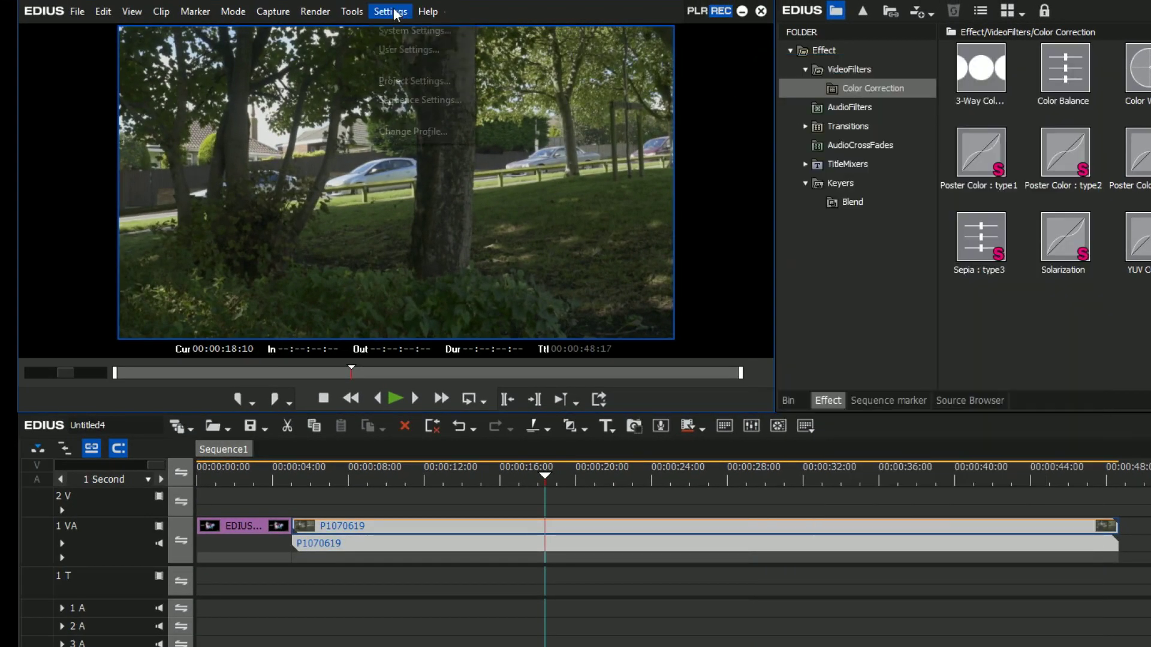
left_click(410, 81)
left_click(840, 620)
left_click(650, 496)
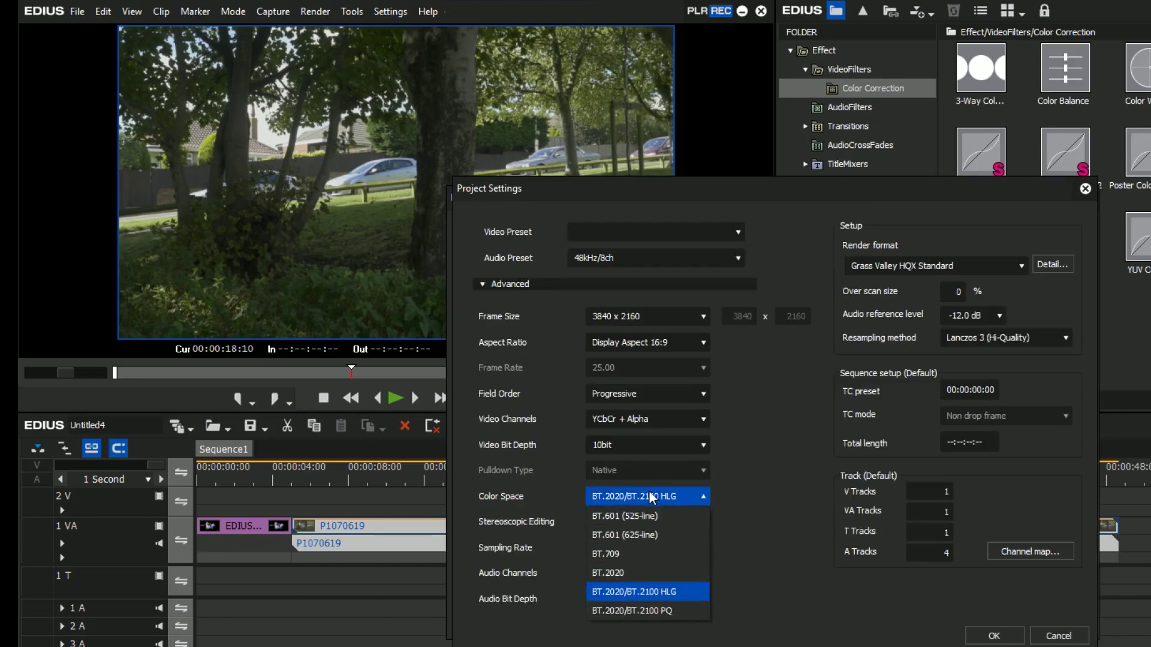
left_click(650, 554)
left_click(995, 636)
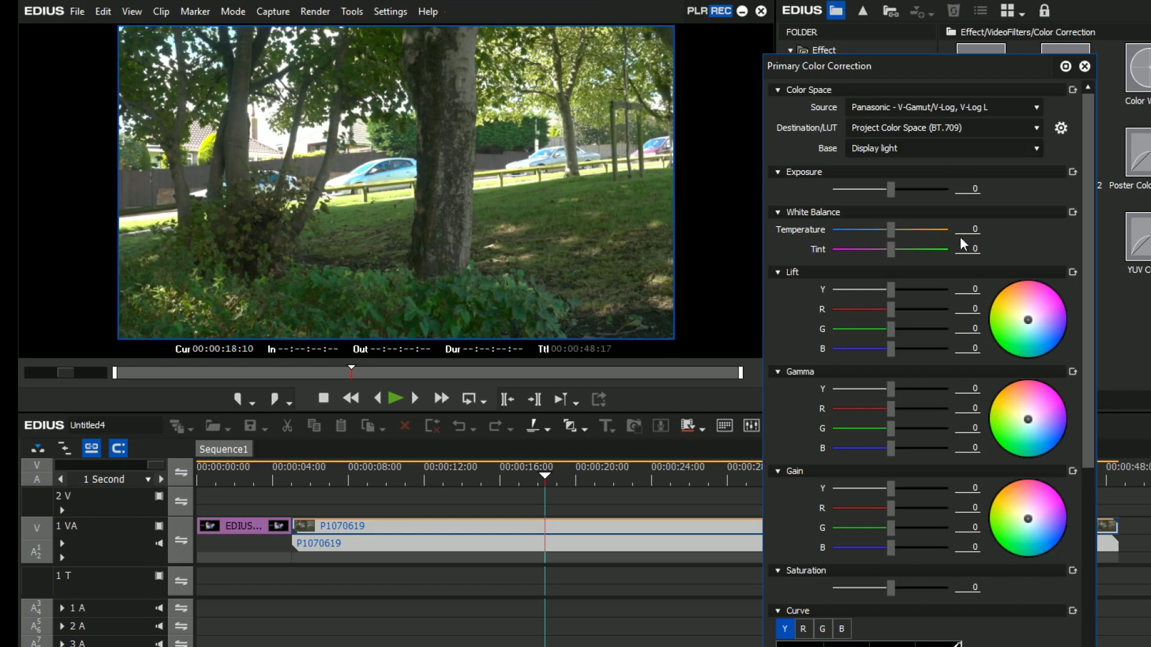
key("Escape")
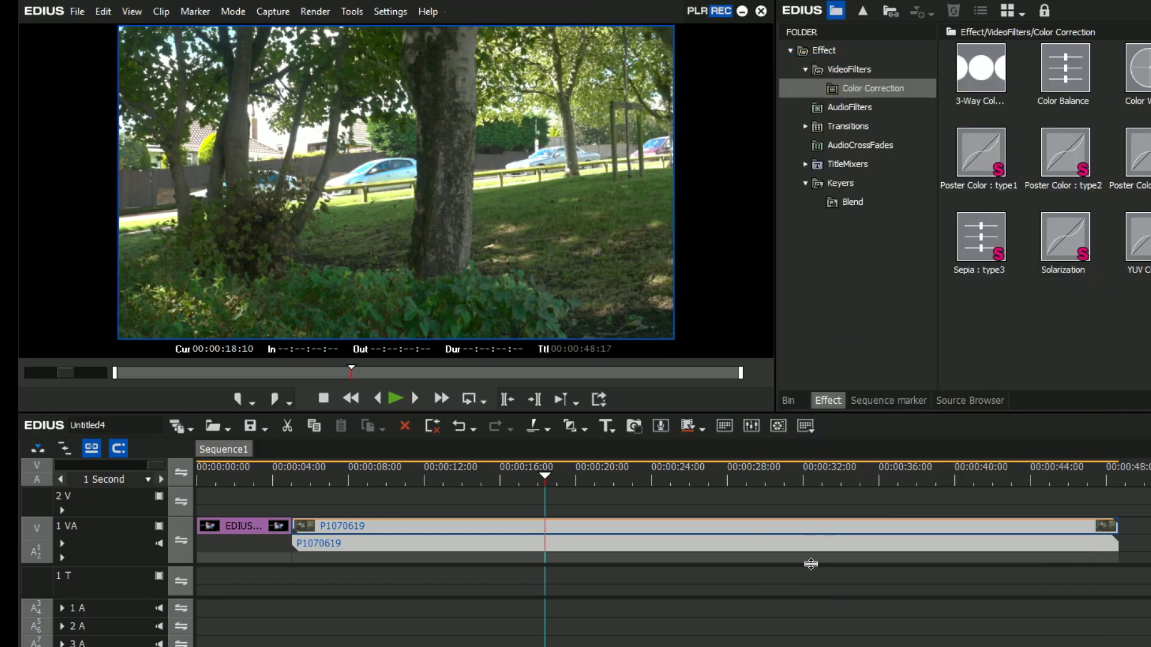
mouse_move(538, 473)
left_mouse_down()
mouse_move(495, 477)
mouse_move(518, 476)
left_mouse_up()
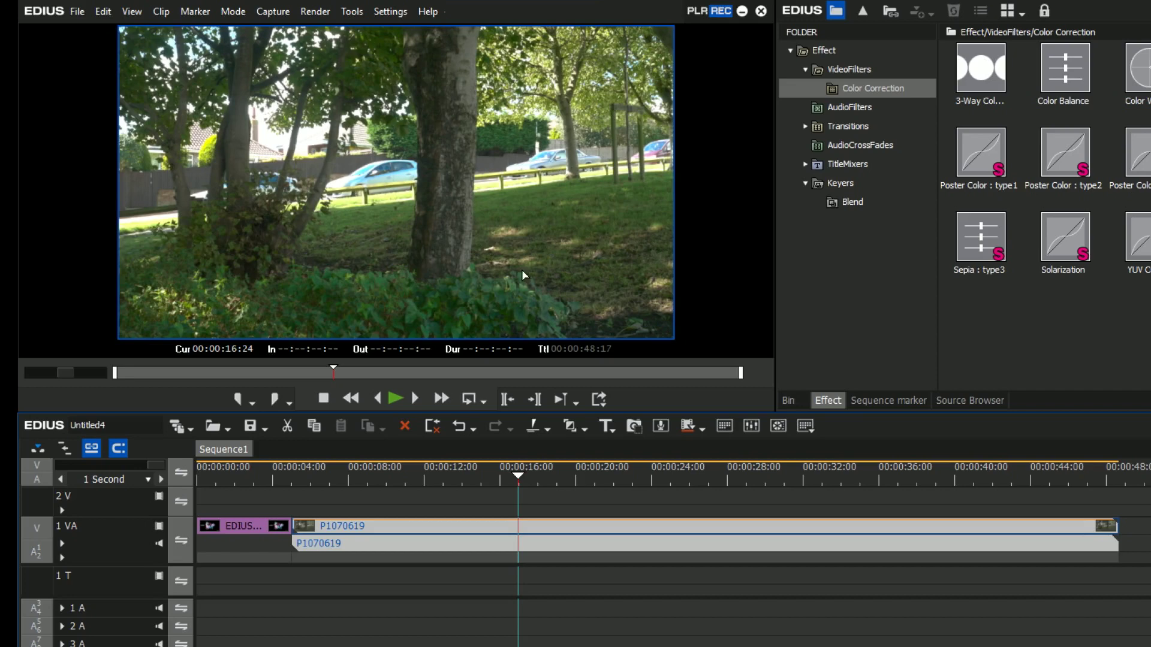
Return the project Color Space to BT.2020/BT.2100 HLG in detailed Project Settings.
left_click(391, 12)
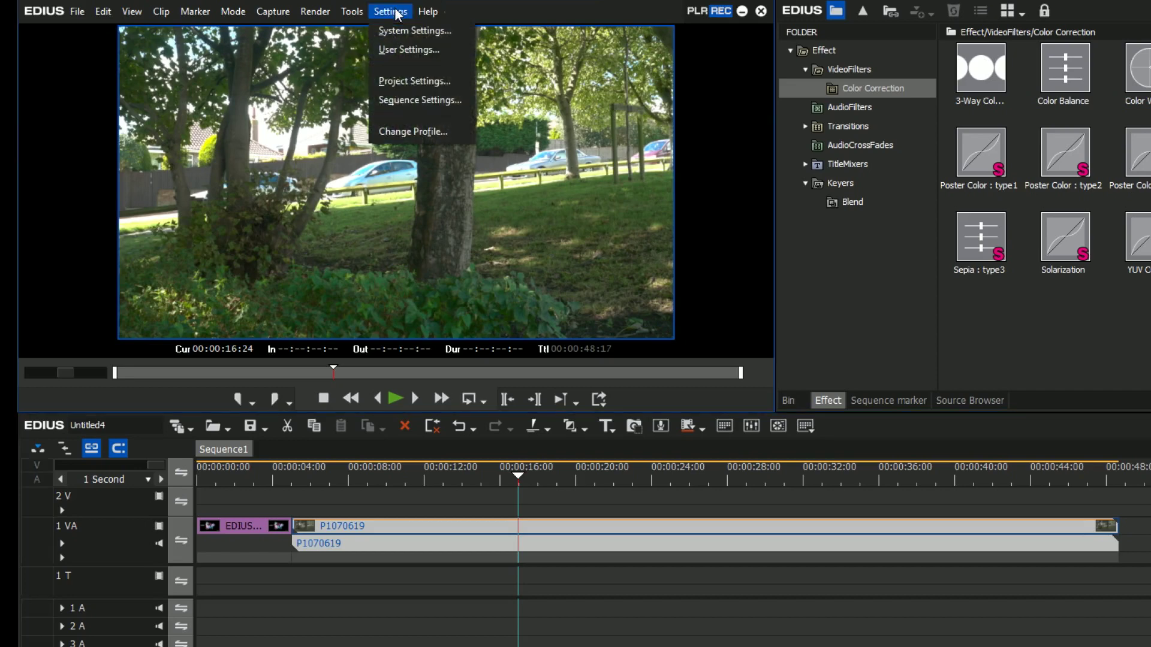
left_click(420, 81)
left_click(839, 620)
left_click(641, 497)
left_click(680, 591)
left_click(990, 634)
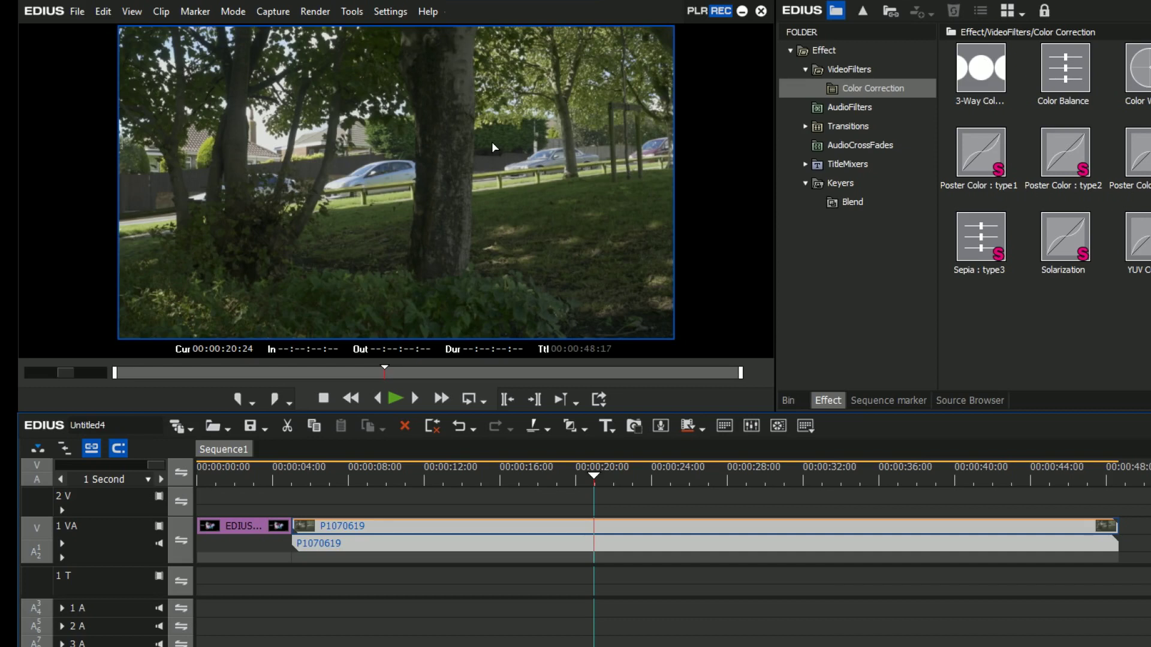
left_click(636, 474)
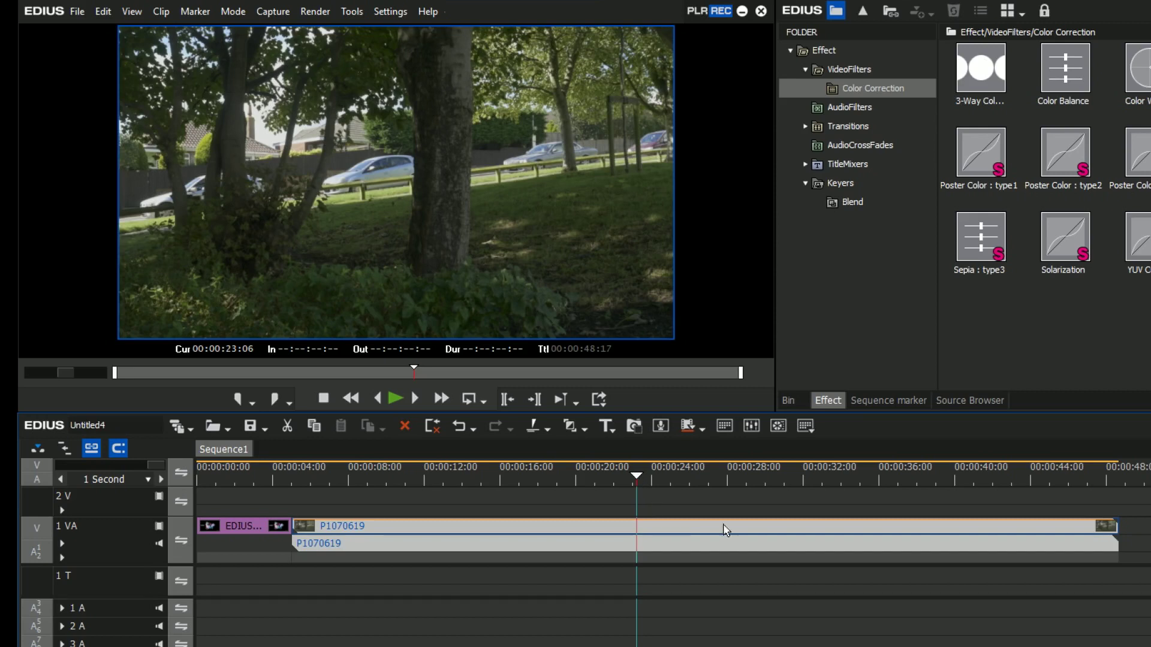
left_click(556, 474)
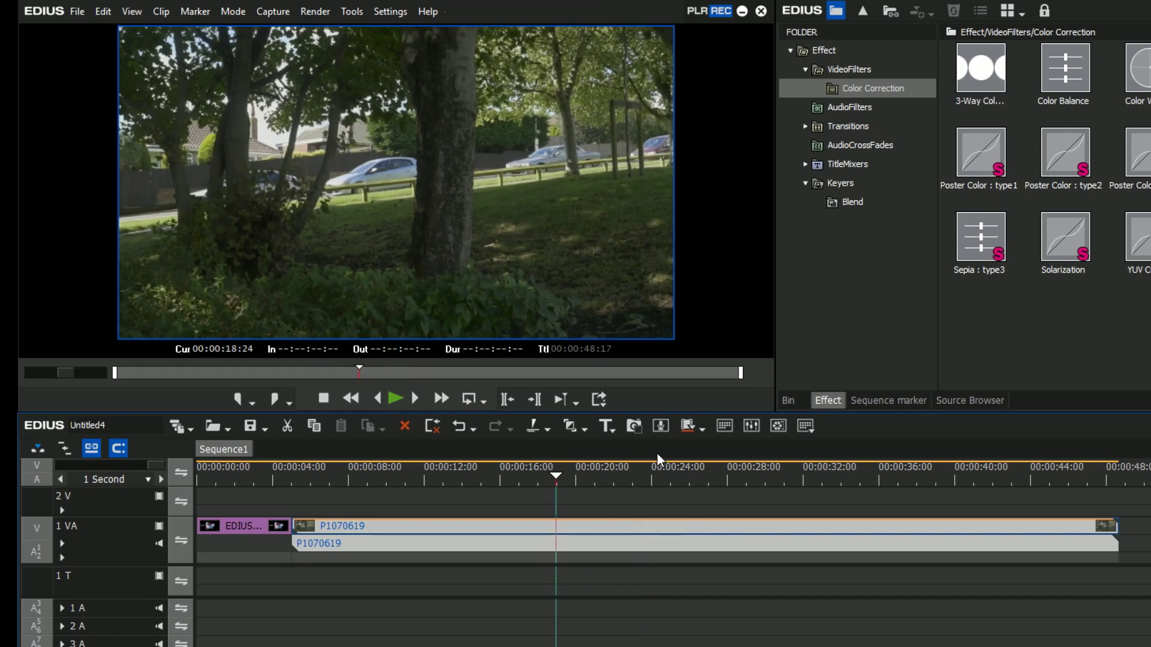
Open File > Export > Print to File and bring its window into full view.
left_click(77, 11)
mouse_move(165, 440)
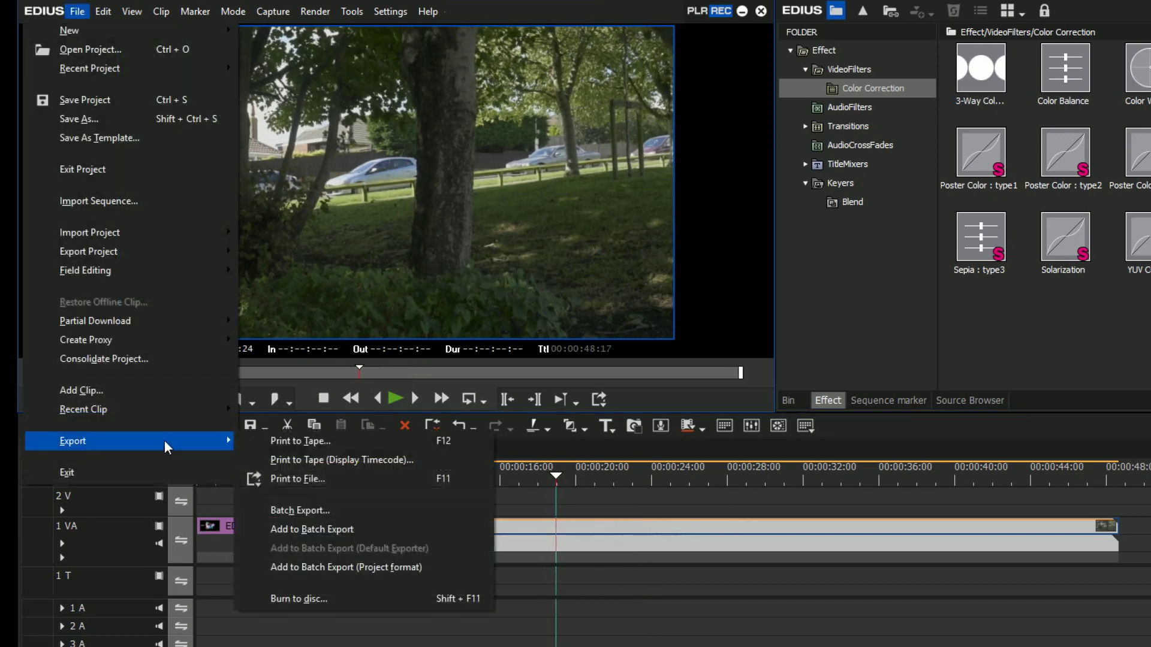
left_click(310, 484)
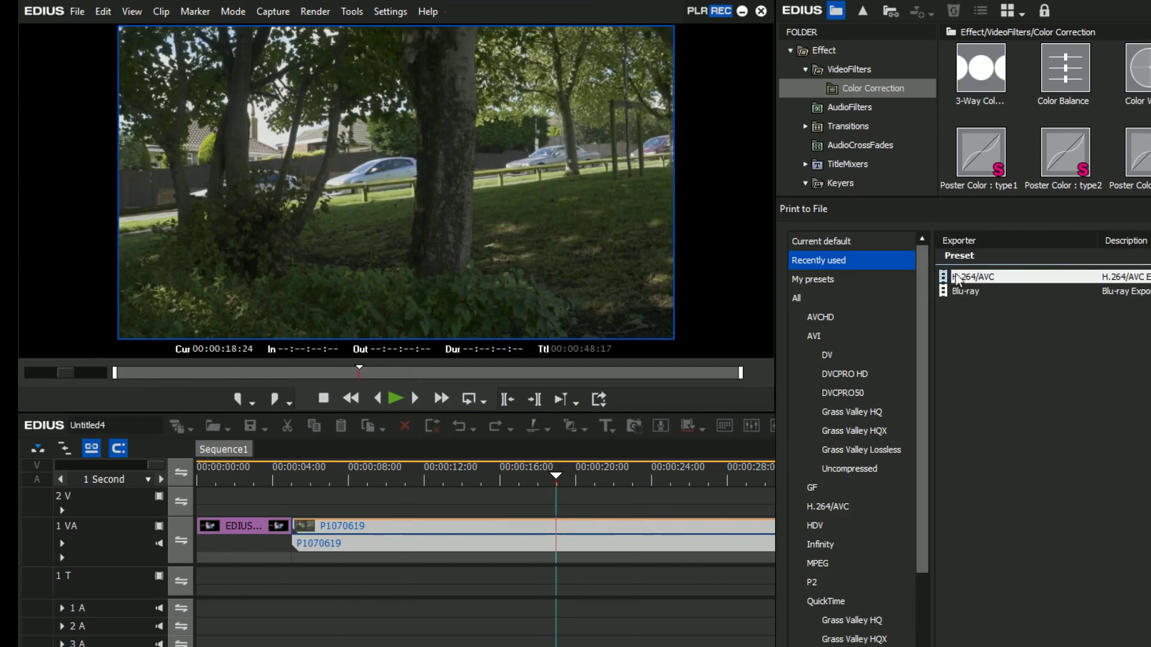
left_click_drag(890, 214, 657, 61)
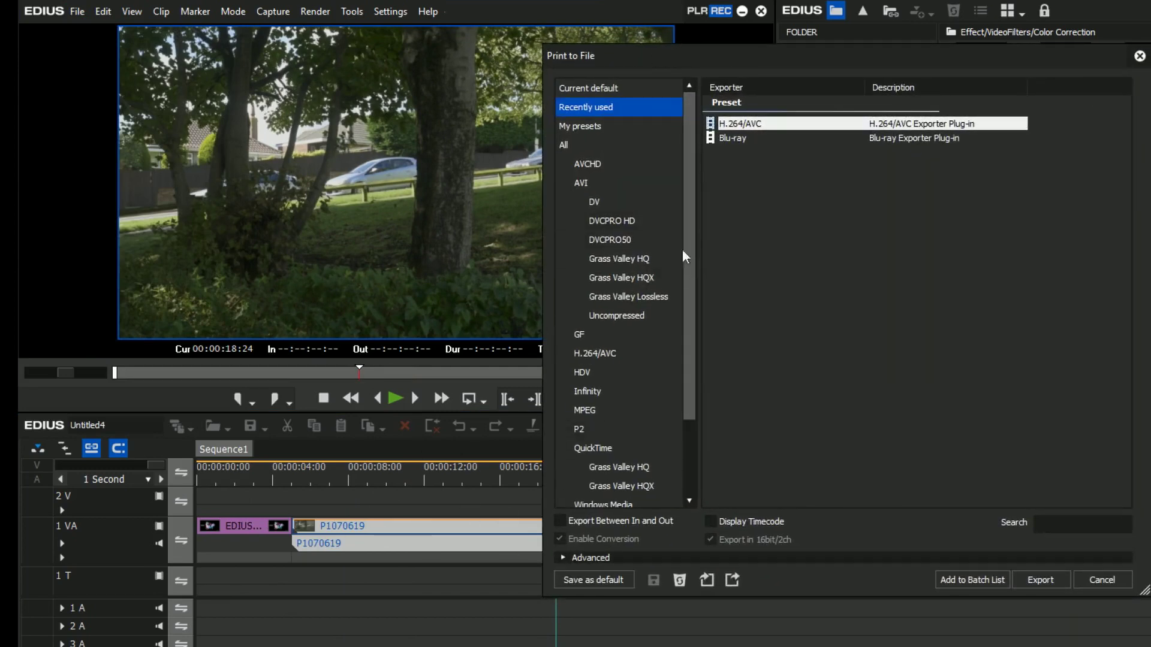
left_click_drag(687, 239, 685, 334)
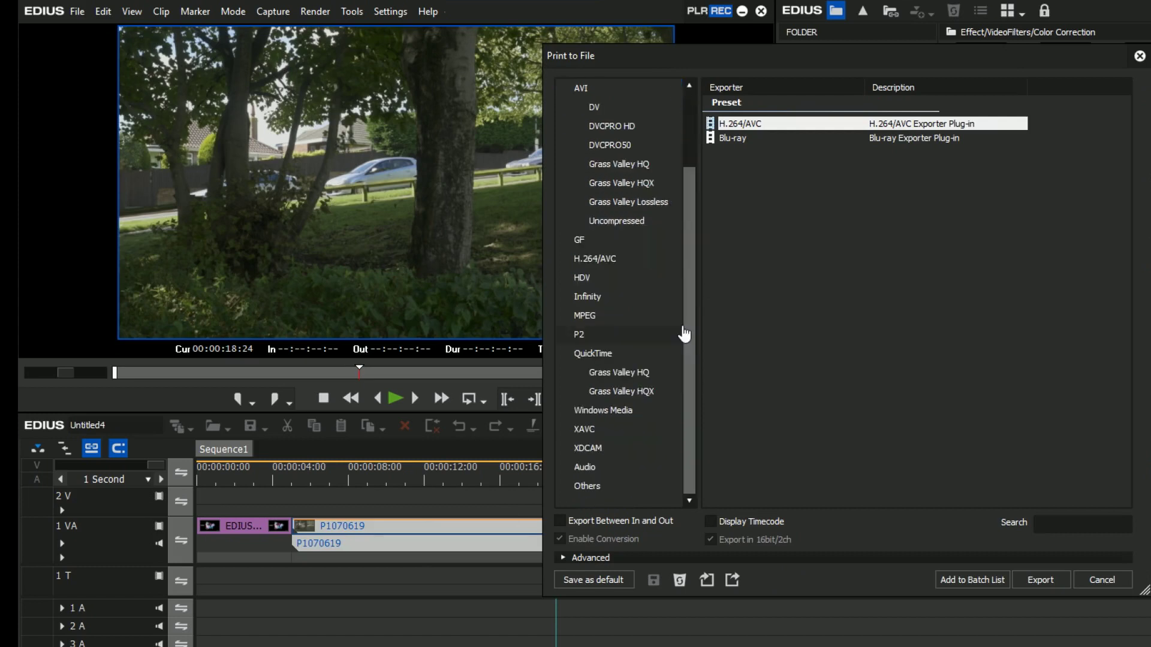
Select the H.264/AVC category and H.264/AVC exporter, then proceed to export.
left_click(593, 263)
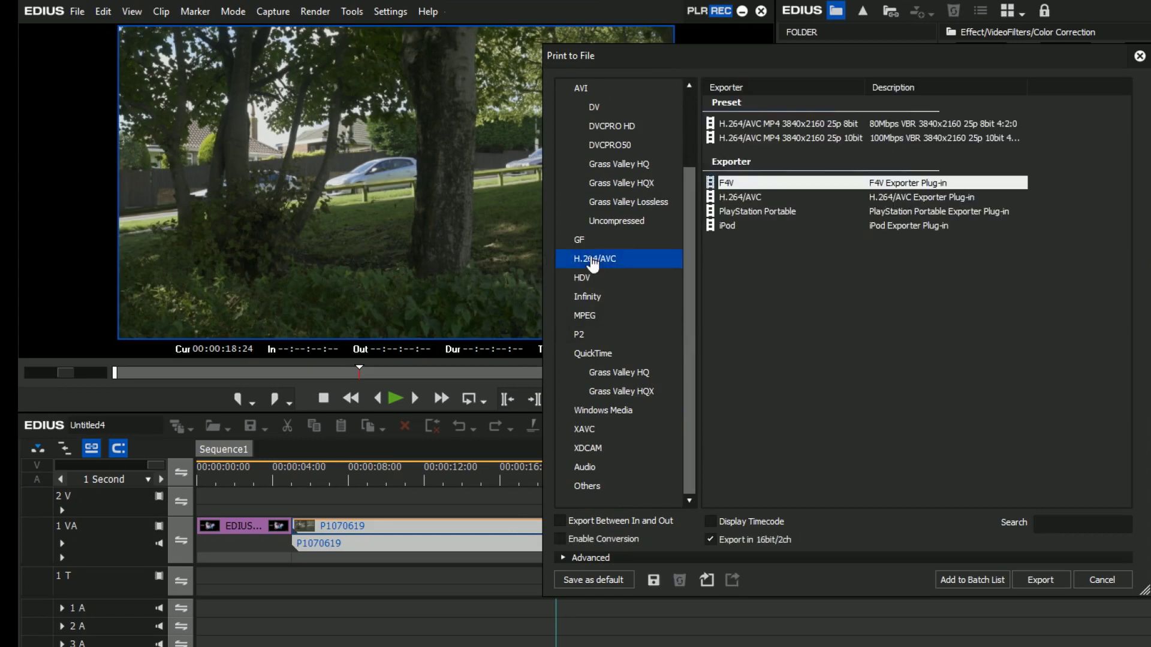
left_click(584, 433)
left_click(603, 263)
left_click(750, 196)
left_click(1026, 582)
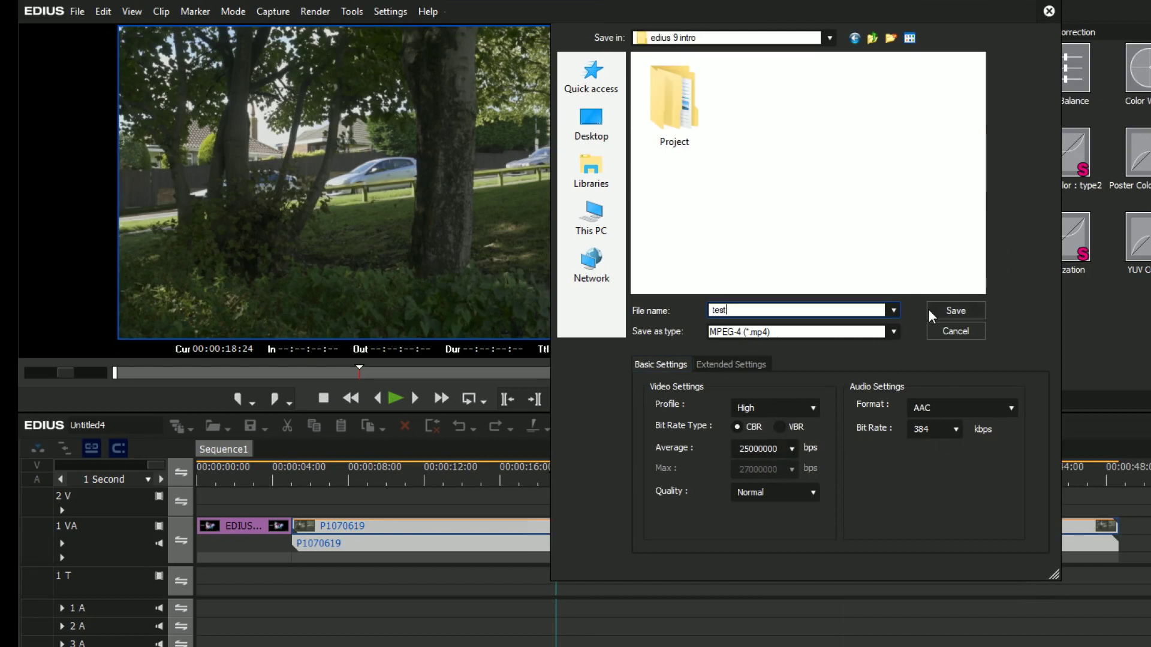
In Extended Settings, try bit depth 10 with 4:2:2 chroma format.
left_click(720, 365)
left_click(658, 363)
left_click(730, 364)
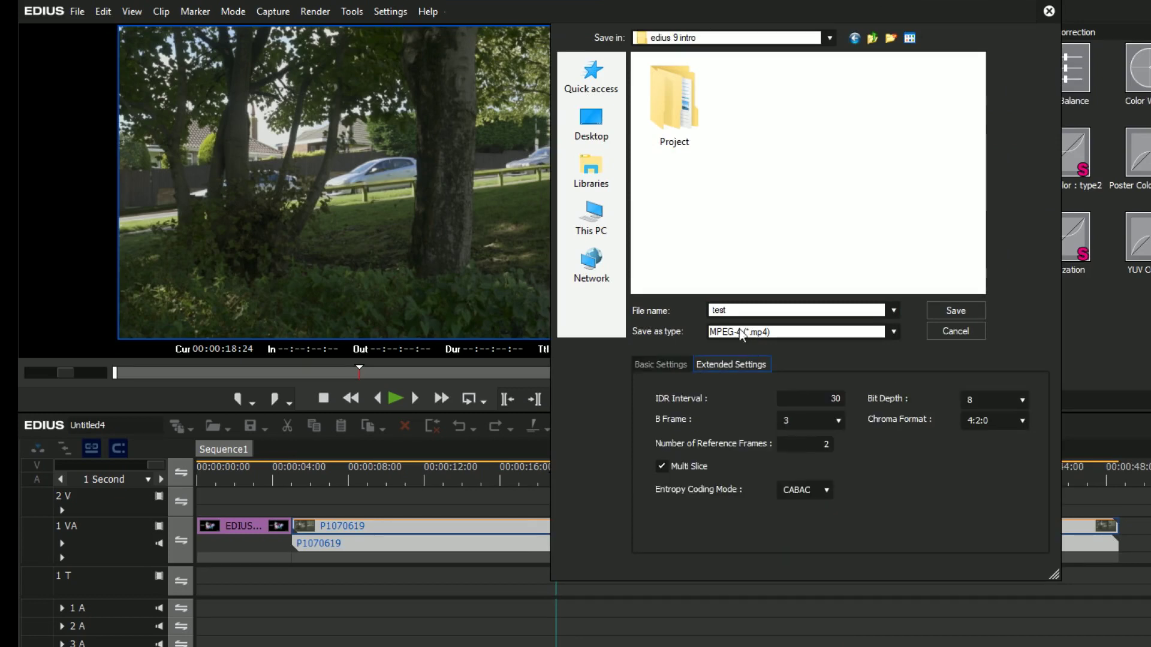
left_click(980, 401)
left_click(984, 436)
left_click(990, 422)
left_click(992, 455)
Settle on bit depth 10 and 4:2:0 chroma, then save the MP4 'test'.
left_click(975, 402)
left_click(979, 420)
left_click(973, 420)
left_click(978, 440)
left_click(990, 397)
left_click(984, 429)
left_click(954, 310)
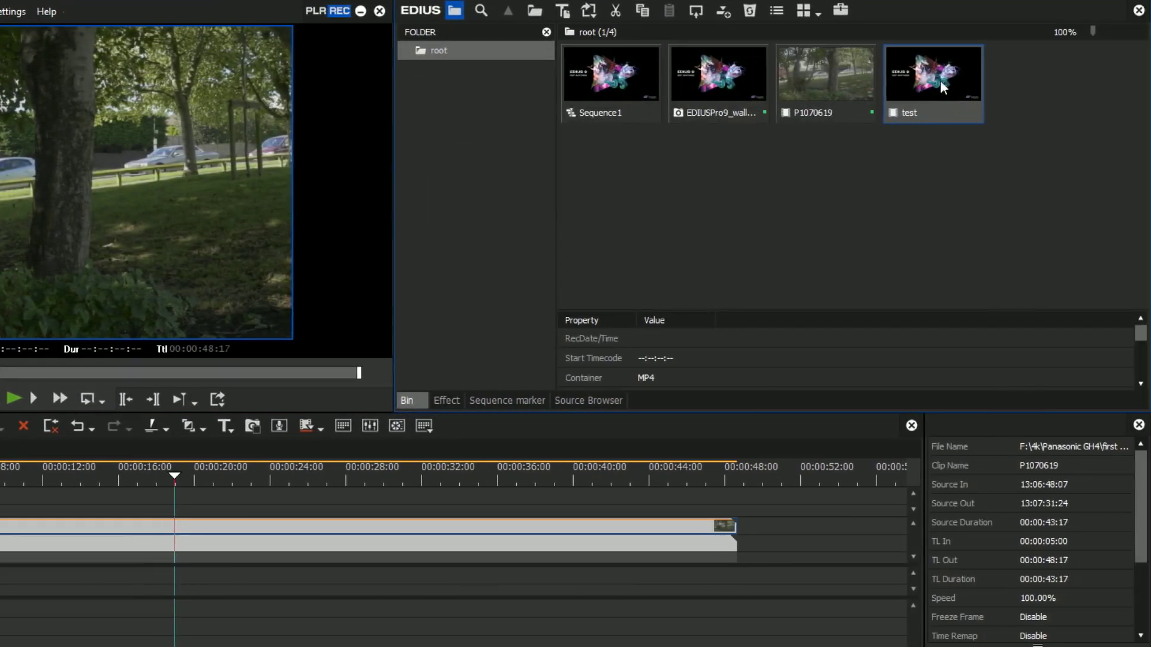
Confirm in the test clip's Properties that Color Space is BT.2020/BT.2100 HLG, then cancel.
right_click(930, 83)
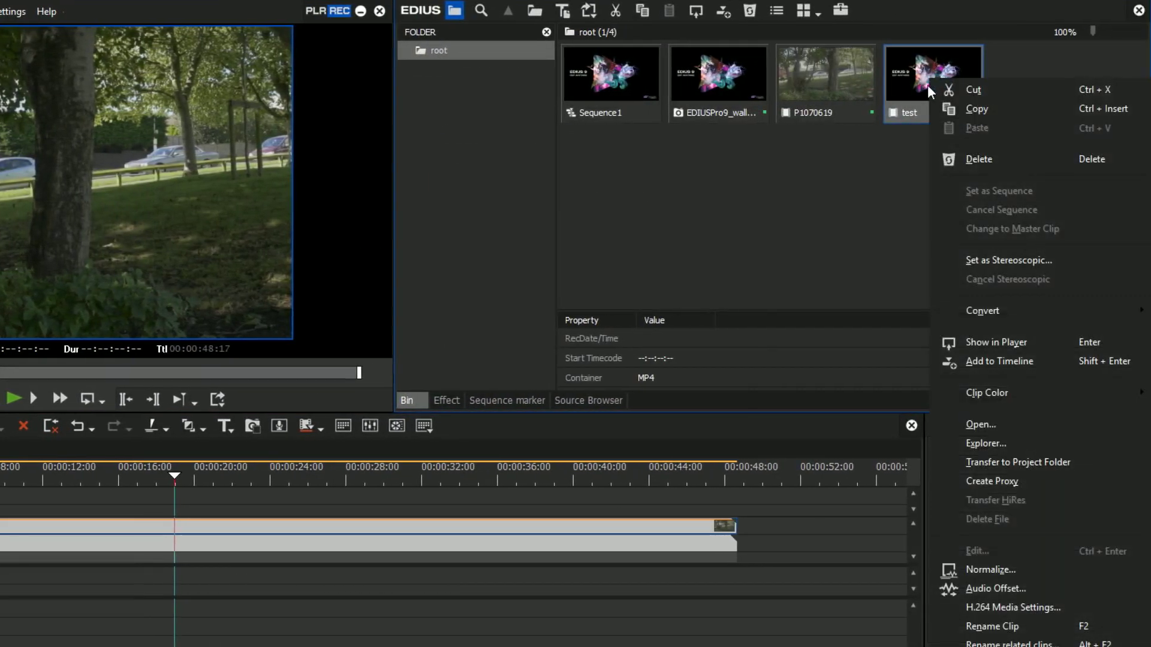
left_click(989, 646)
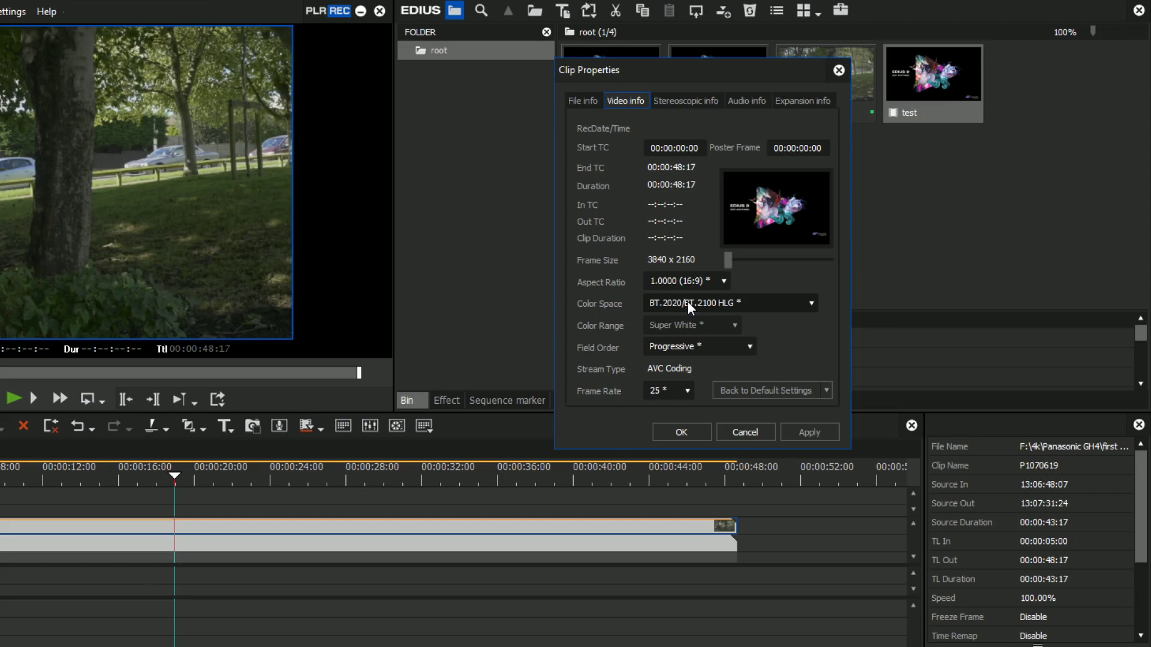
left_click_drag(620, 75, 588, 59)
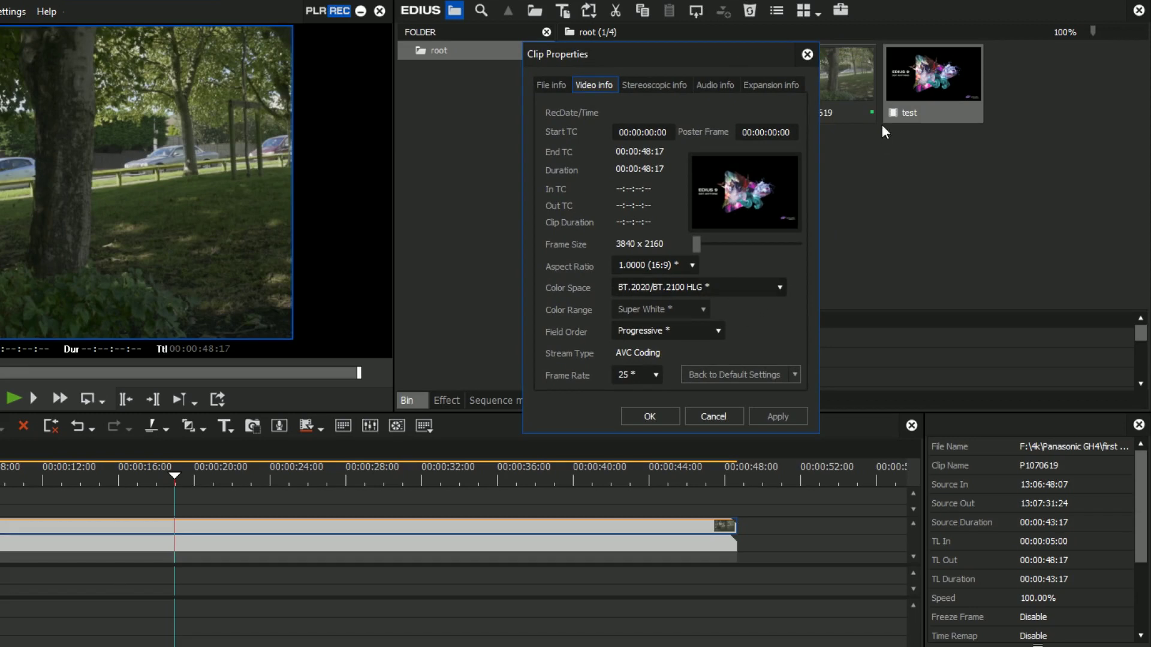
left_click(742, 289)
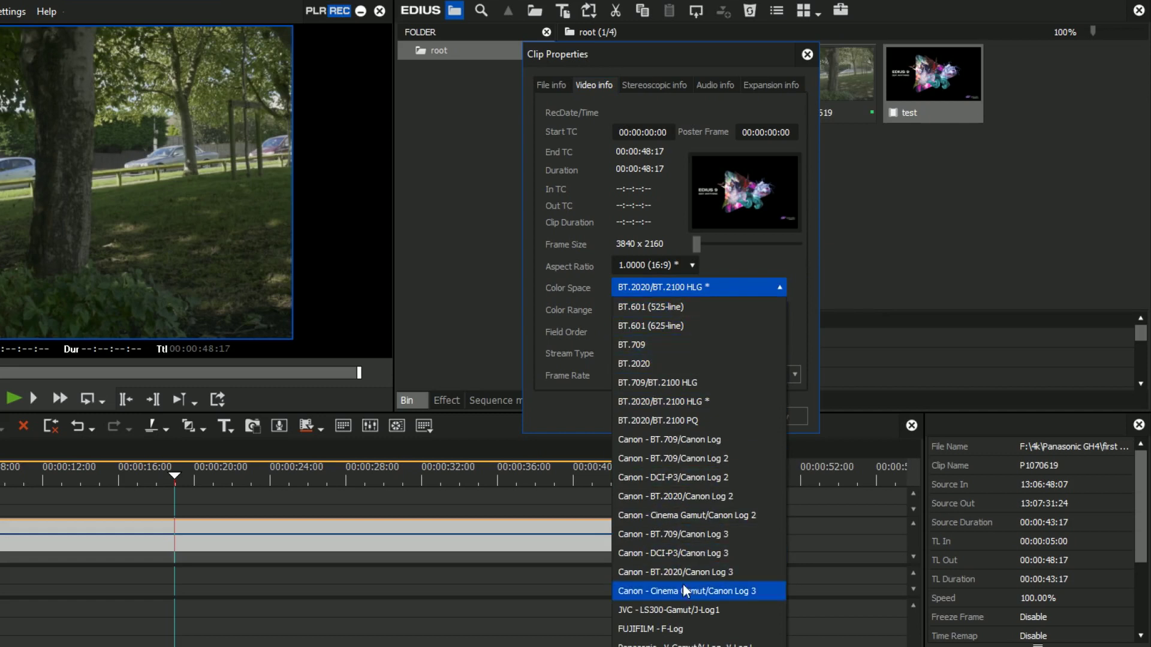
left_click(707, 398)
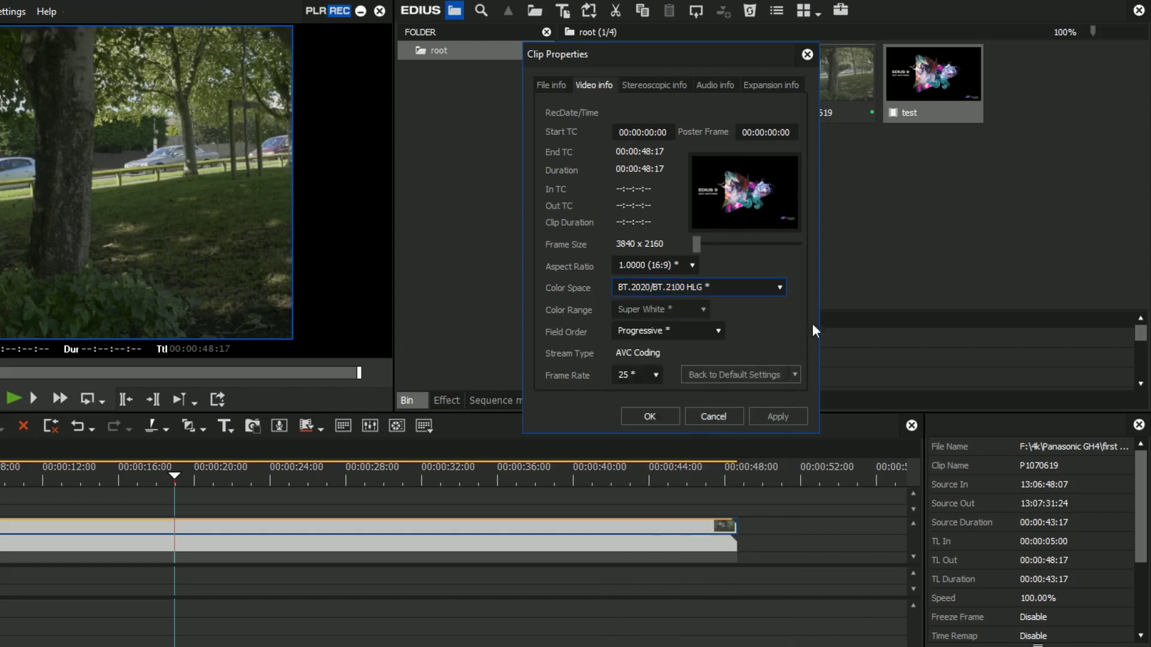
left_click(711, 416)
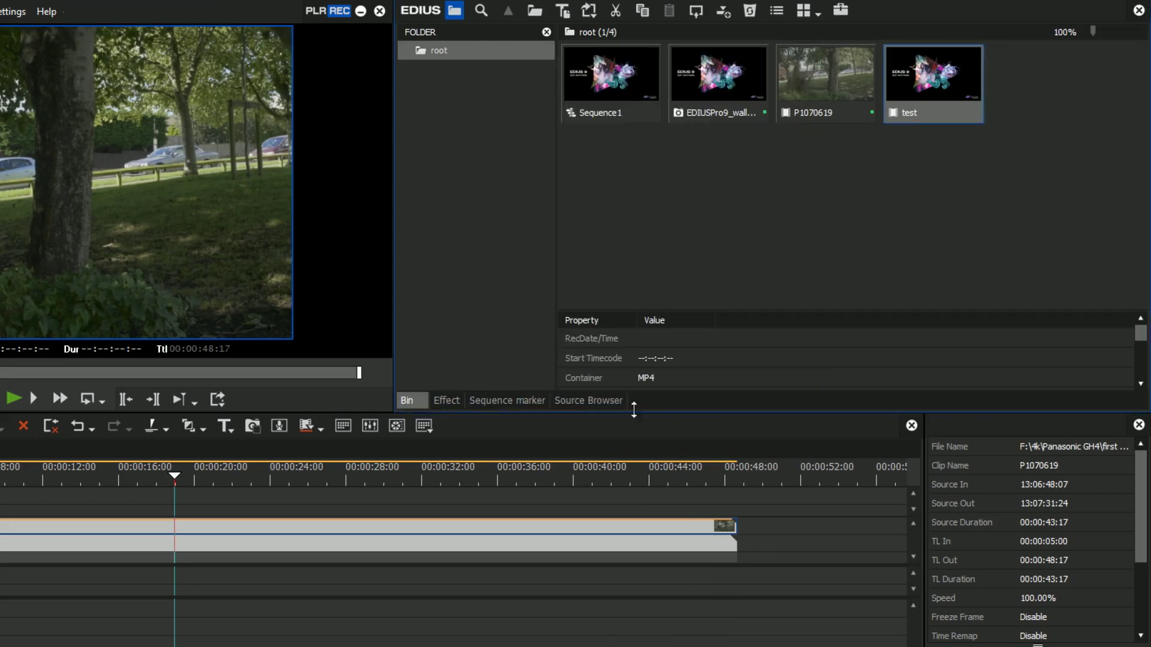
Add and transfer Clip0002 from the Mync sony hdr catalog into the bin.
left_click(577, 398)
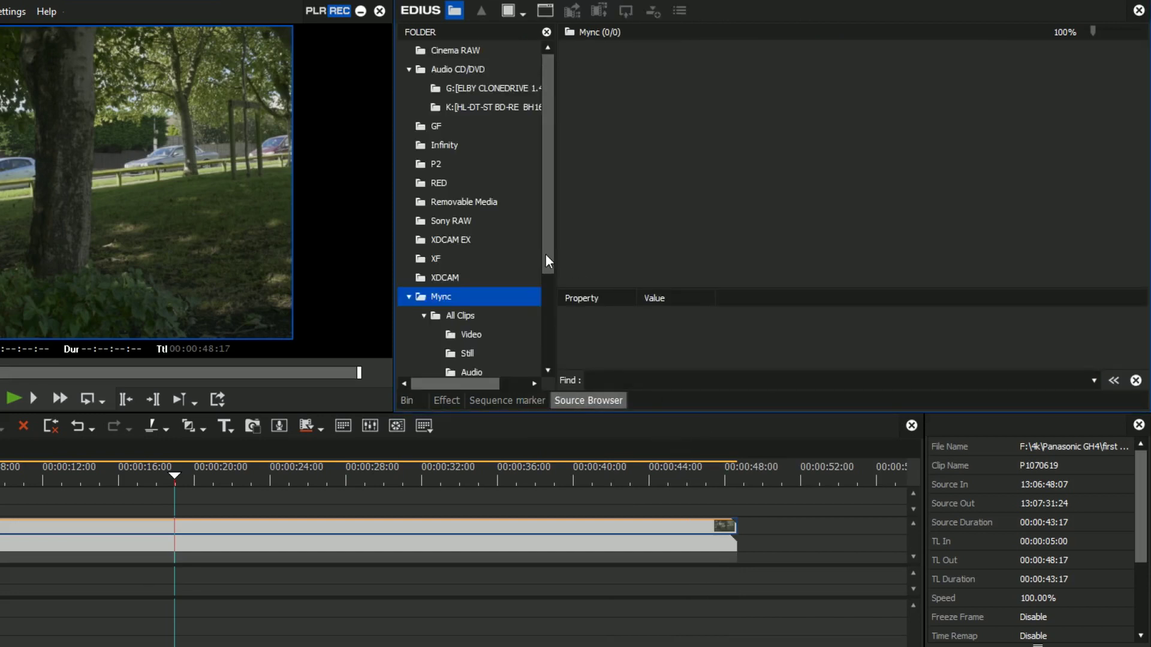
left_click_drag(546, 254, 536, 343)
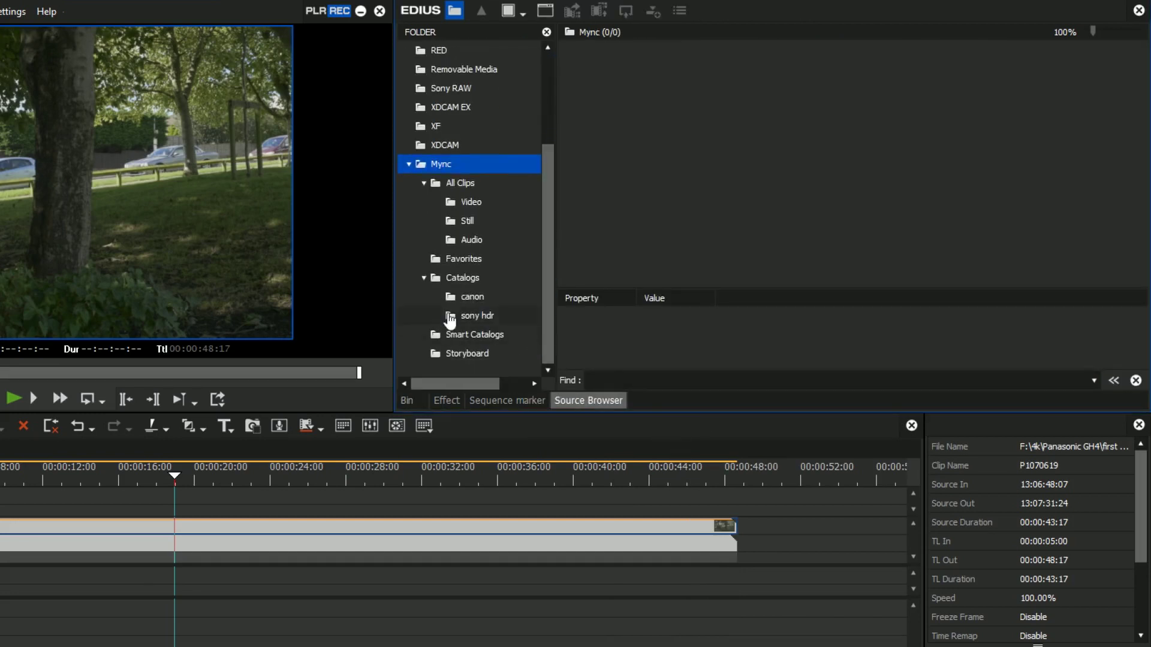
left_click(478, 315)
left_click(692, 84)
right_click(692, 84)
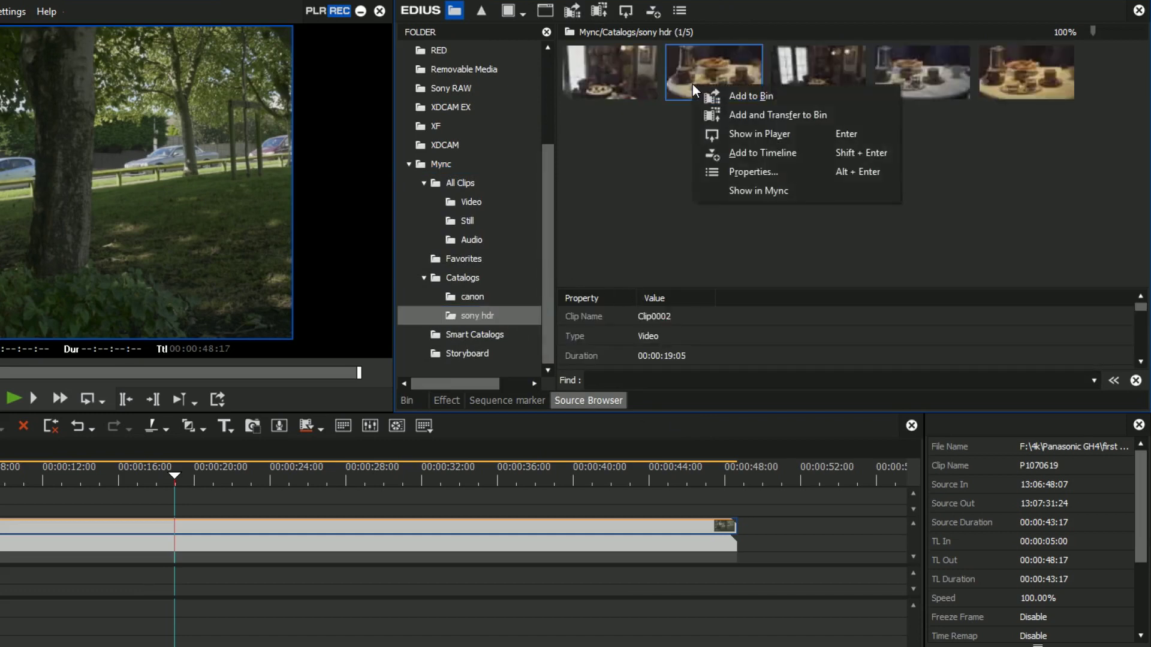
left_click(722, 112)
Check Clip0002's properties: 1920 x 1080, 50p XAVC, BT.2020/BT.2100 HLG.
right_click(619, 72)
left_click(680, 640)
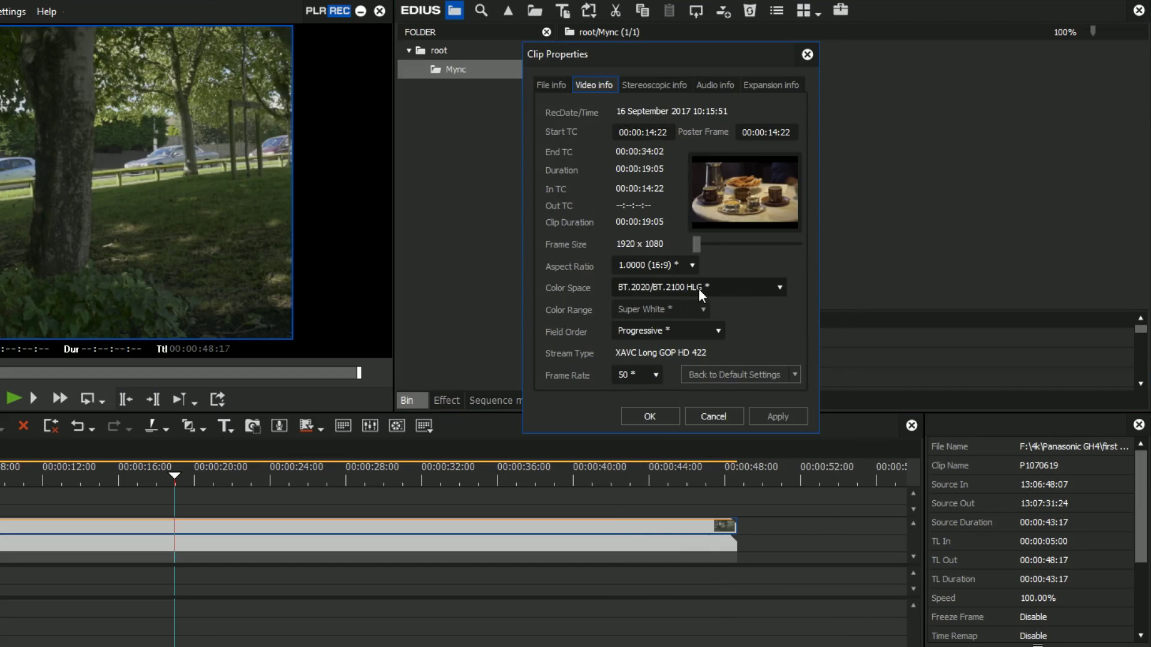
left_click(671, 416)
Place Clip0002 on track 1 VA after P1070619 and apply Primary Color Correction.
left_click_drag(611, 74, 706, 256)
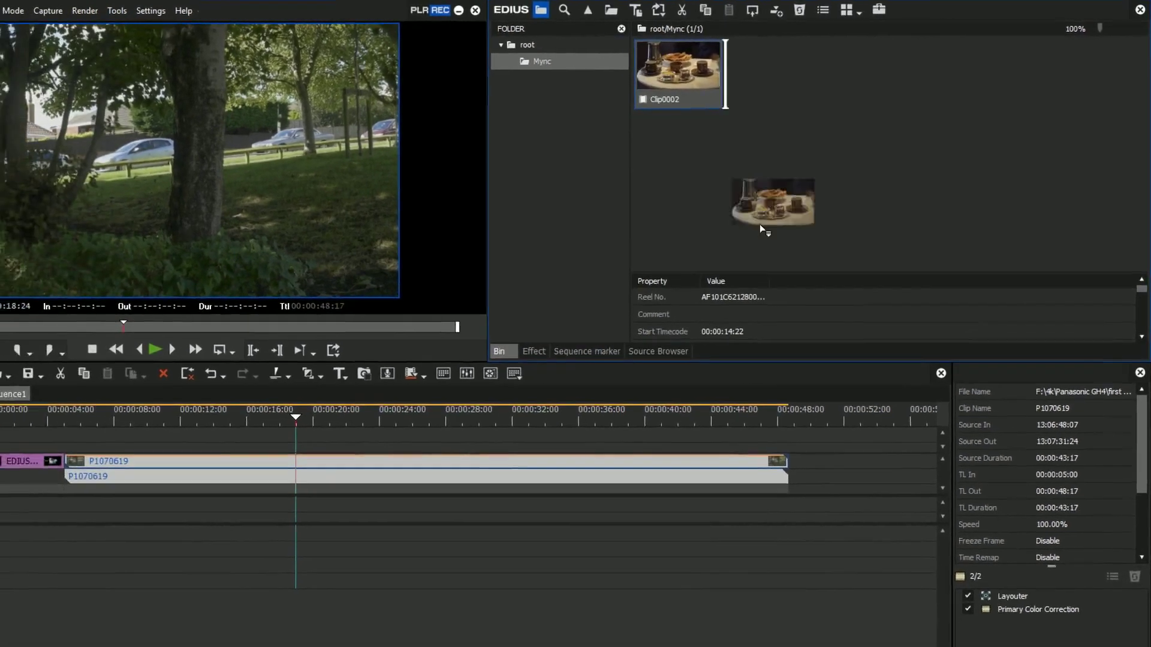
left_click_drag(760, 225, 806, 461)
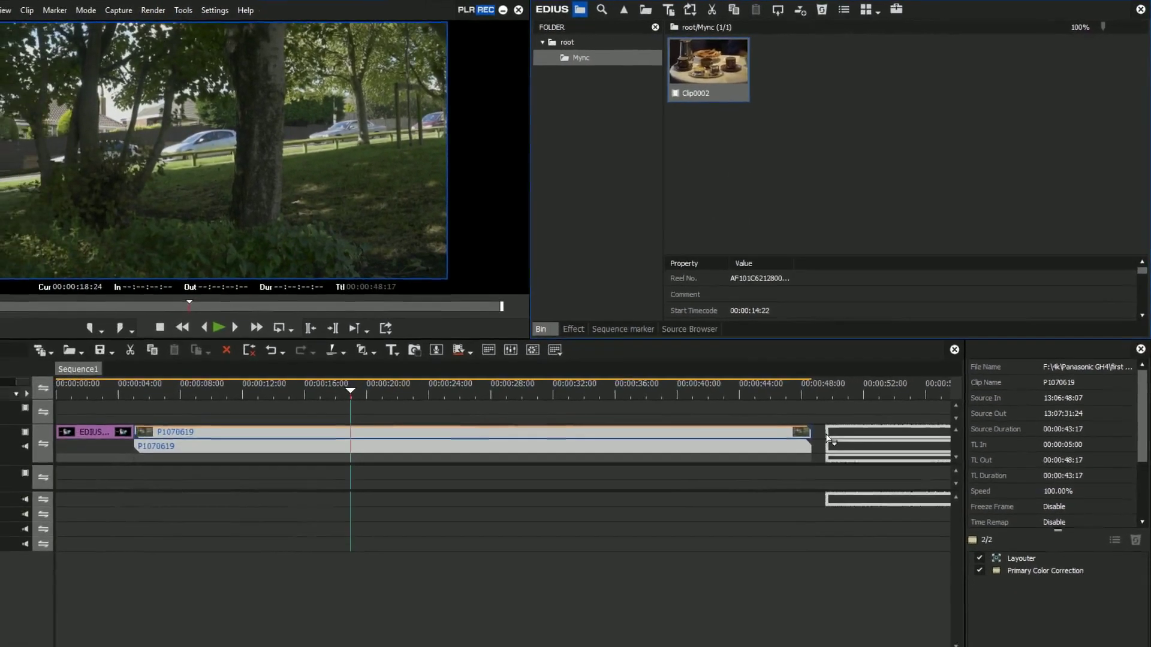
key("h")
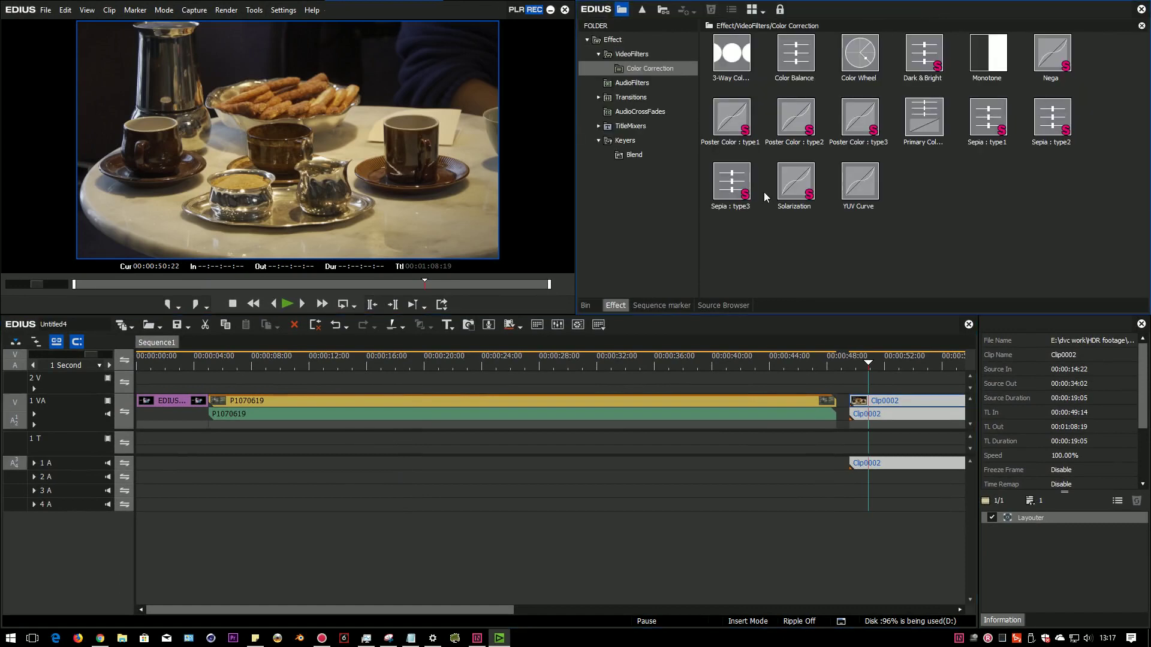
left_click_drag(923, 117, 886, 398)
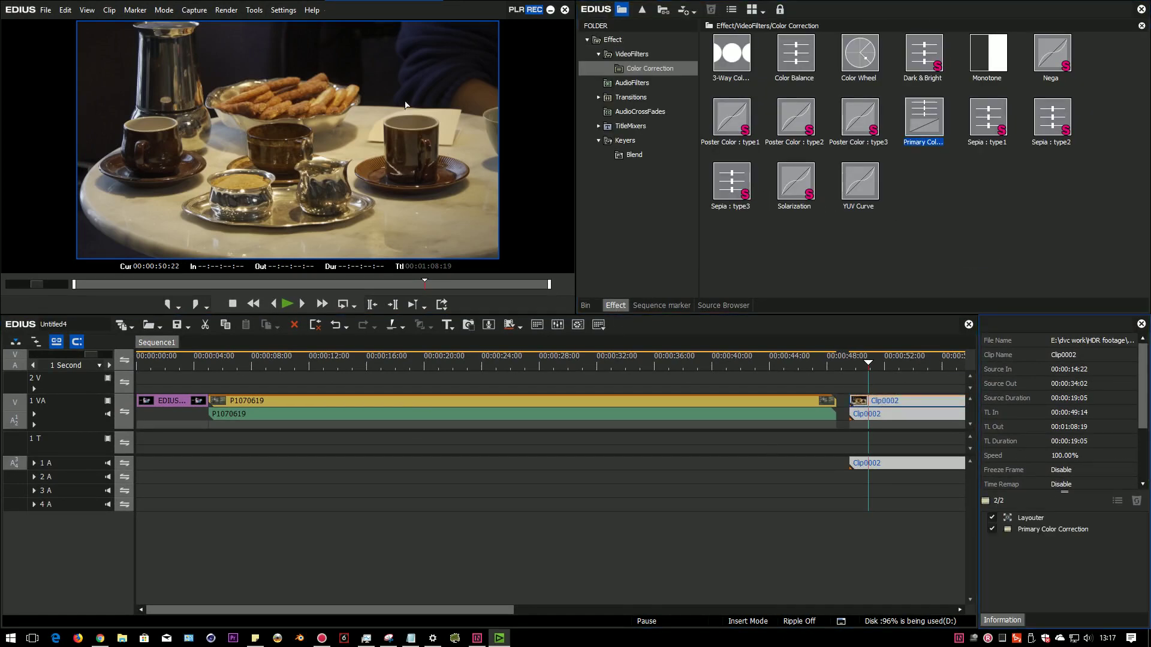
Change the project colour space to BT.709 and move the playhead into Clip0002.
left_click(283, 10)
left_click(297, 63)
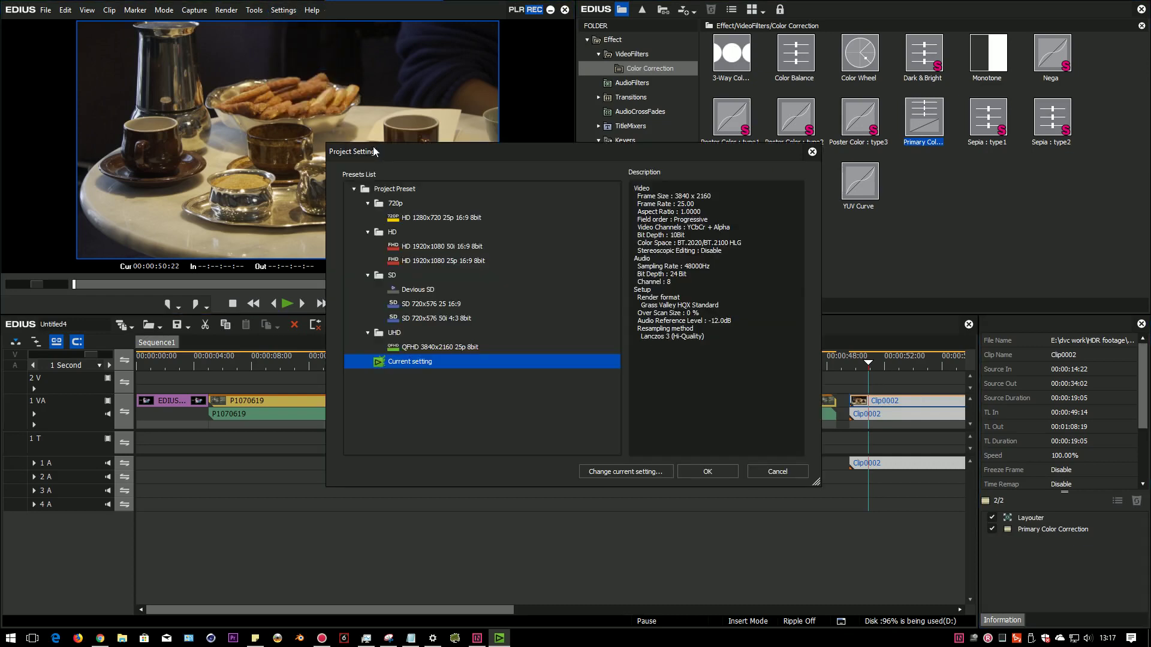
left_click(637, 470)
left_click(478, 378)
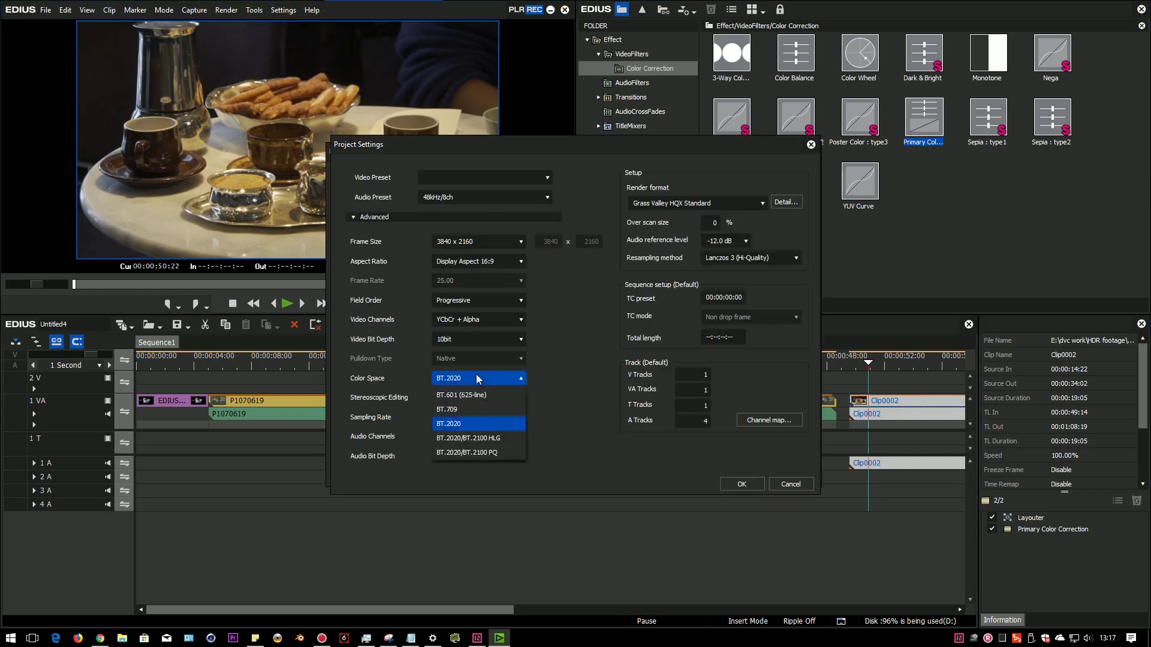
left_click(469, 394)
left_click(742, 484)
left_click(741, 482)
left_click(873, 372)
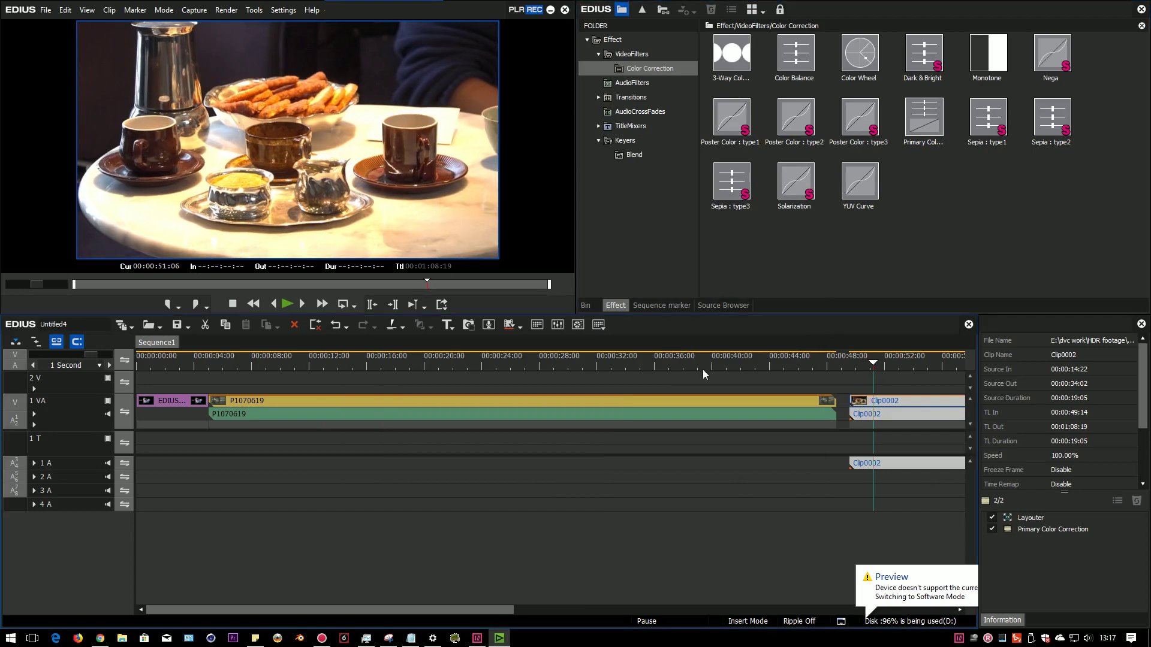
Disable Clip0002's Primary Color Correction and return to the bin's Mync folder.
double_click(1048, 530)
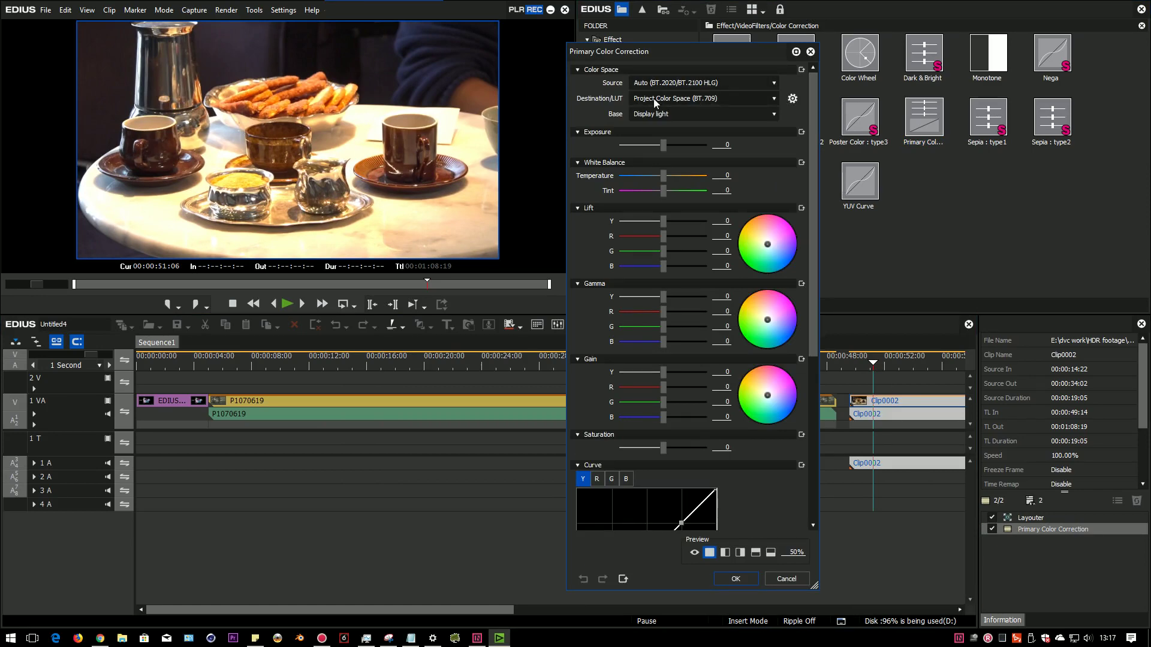
key("Escape")
left_click(992, 530)
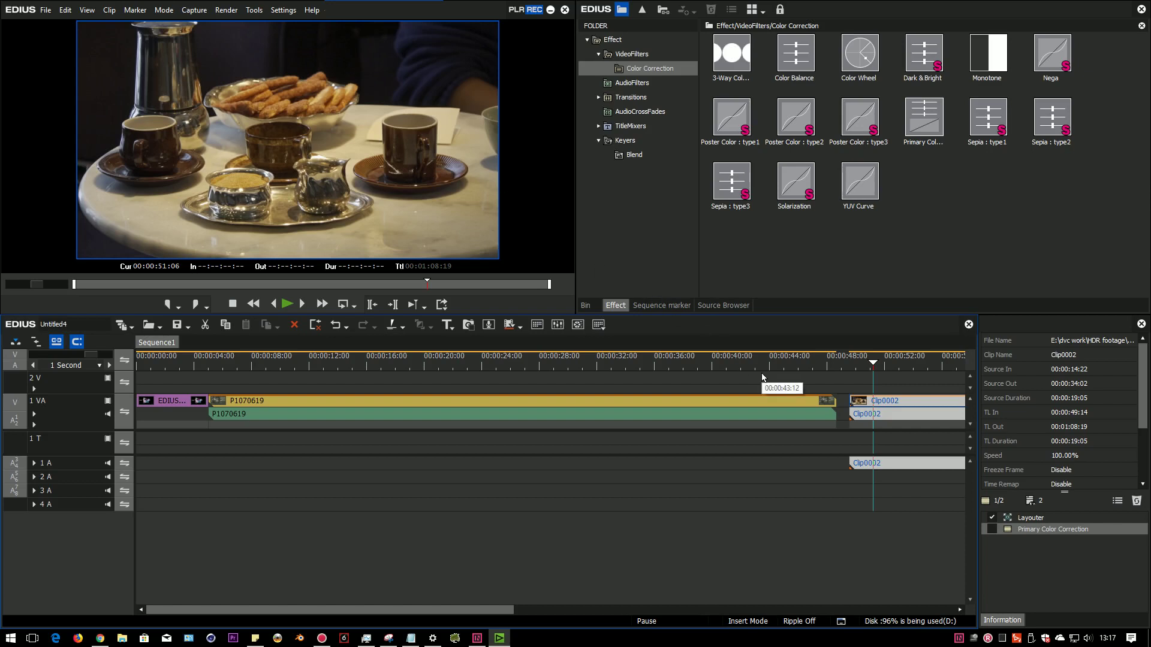
left_click(595, 306)
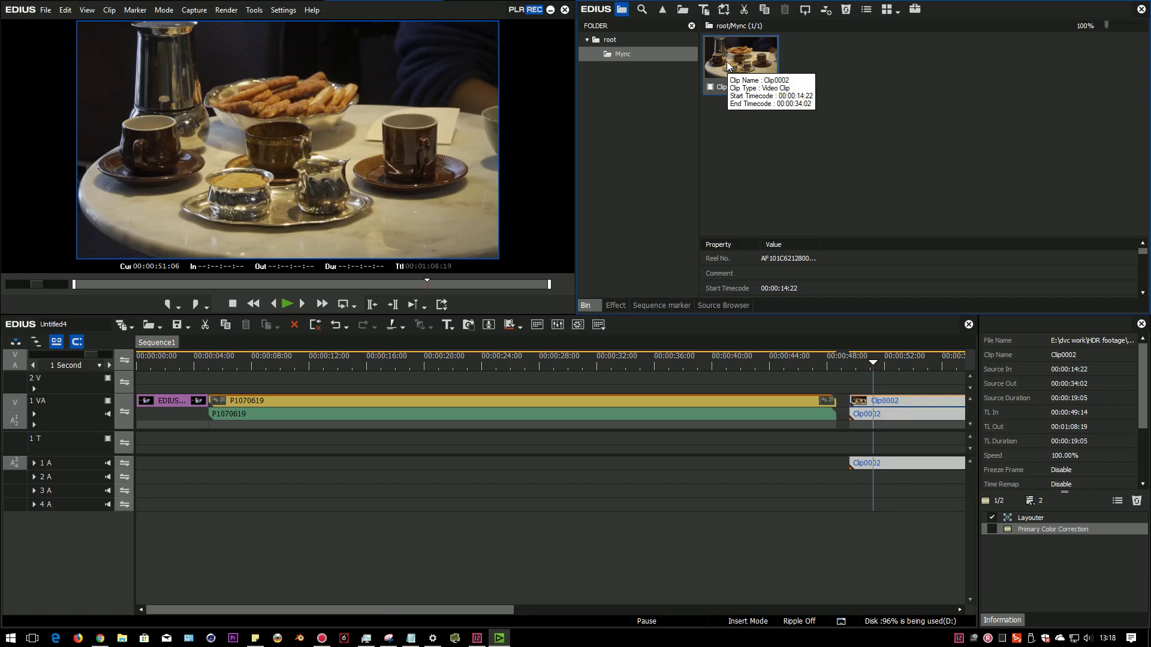
Open the Print to File export window and enlarge it.
left_click(44, 10)
mouse_move(38, 329)
left_click(216, 362)
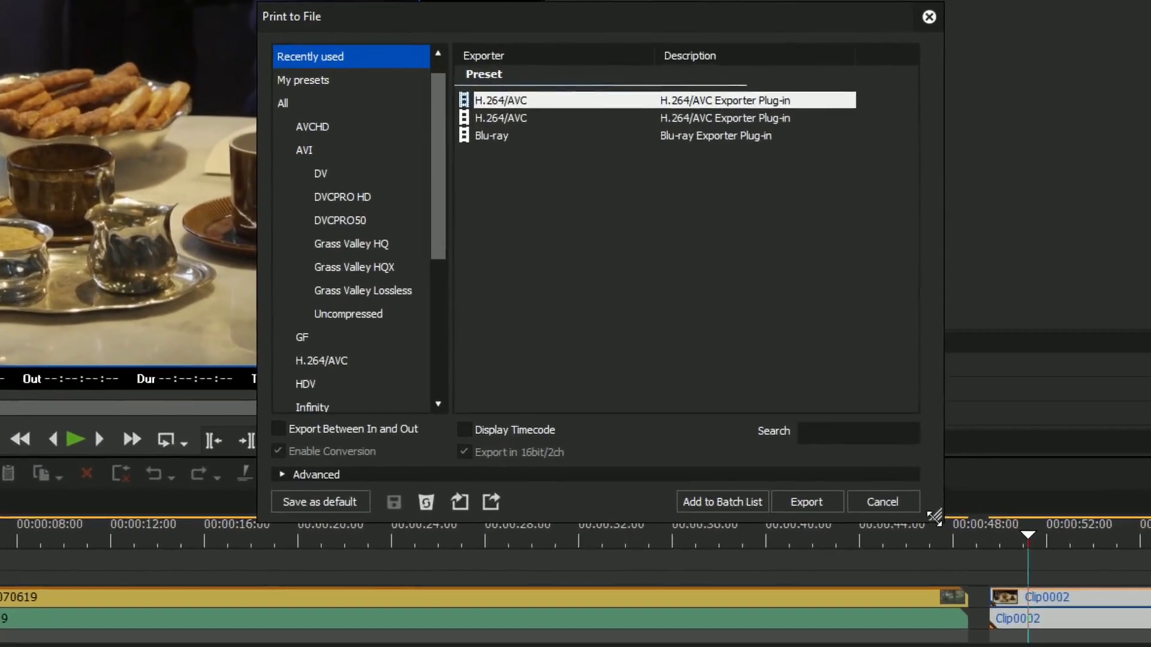
left_click_drag(833, 374, 930, 495)
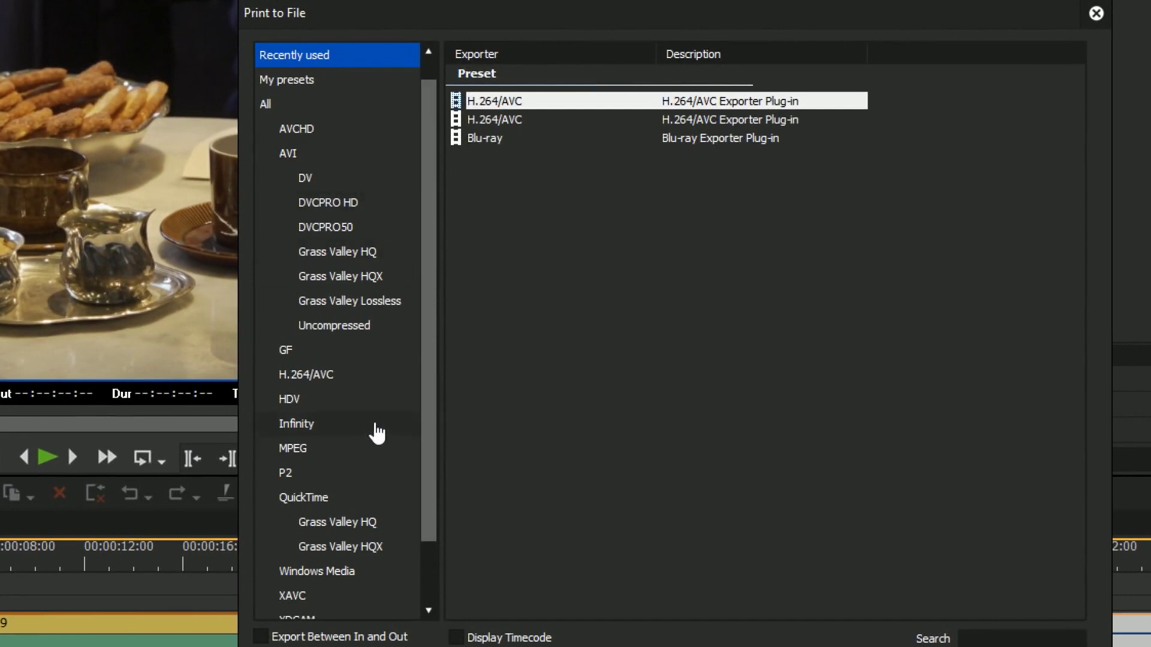
Browse the H.264/AVC exporters, then list the XAVC exporters.
left_click(303, 381)
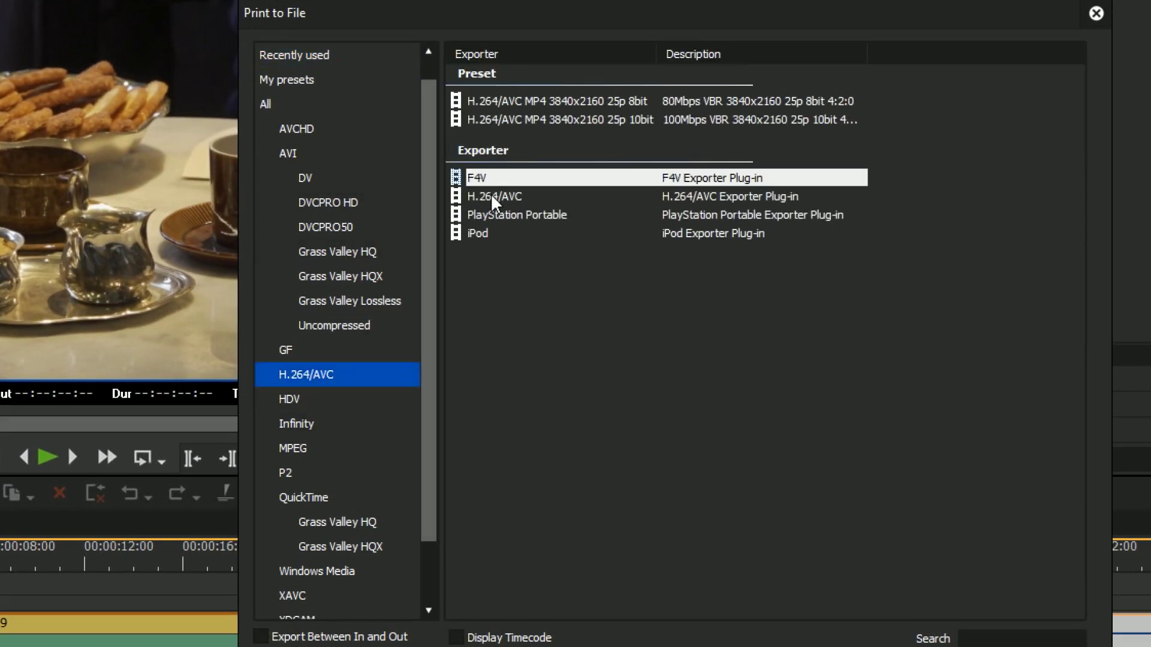
left_click(492, 198)
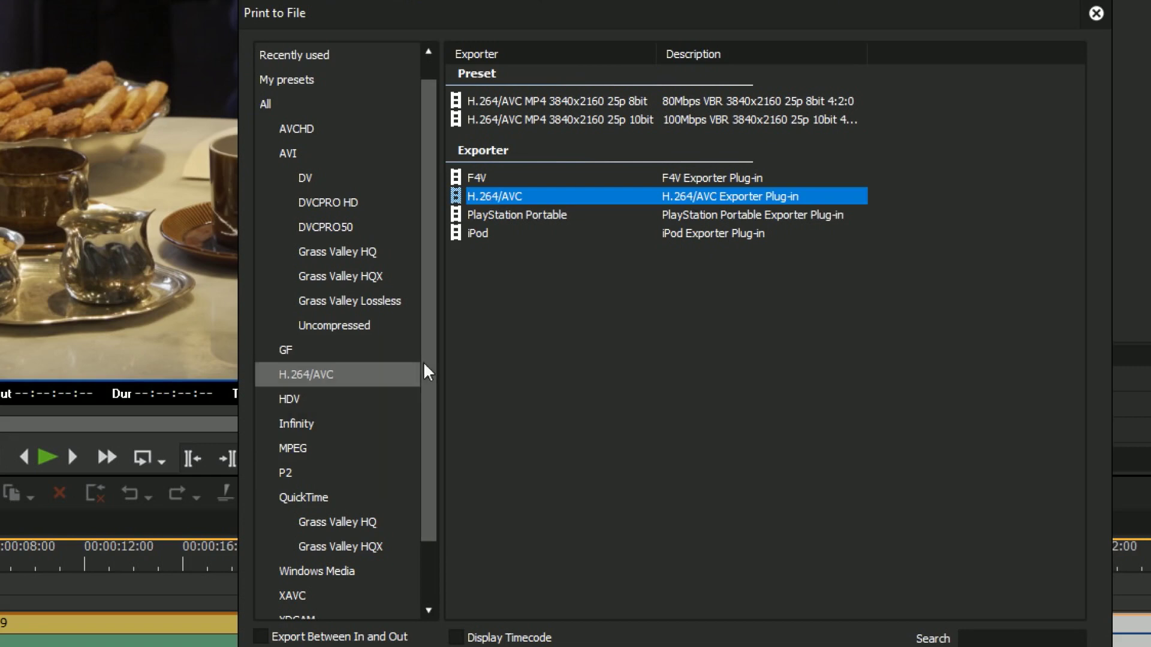
scroll(426, 395, "down", 1)
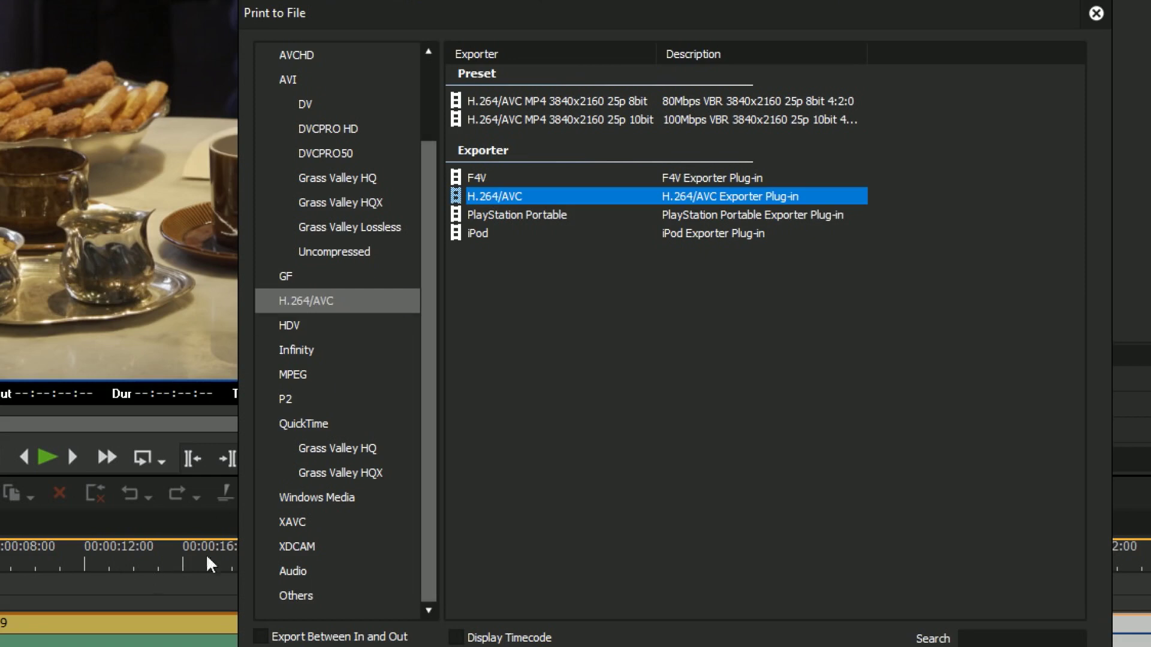
left_click(282, 530)
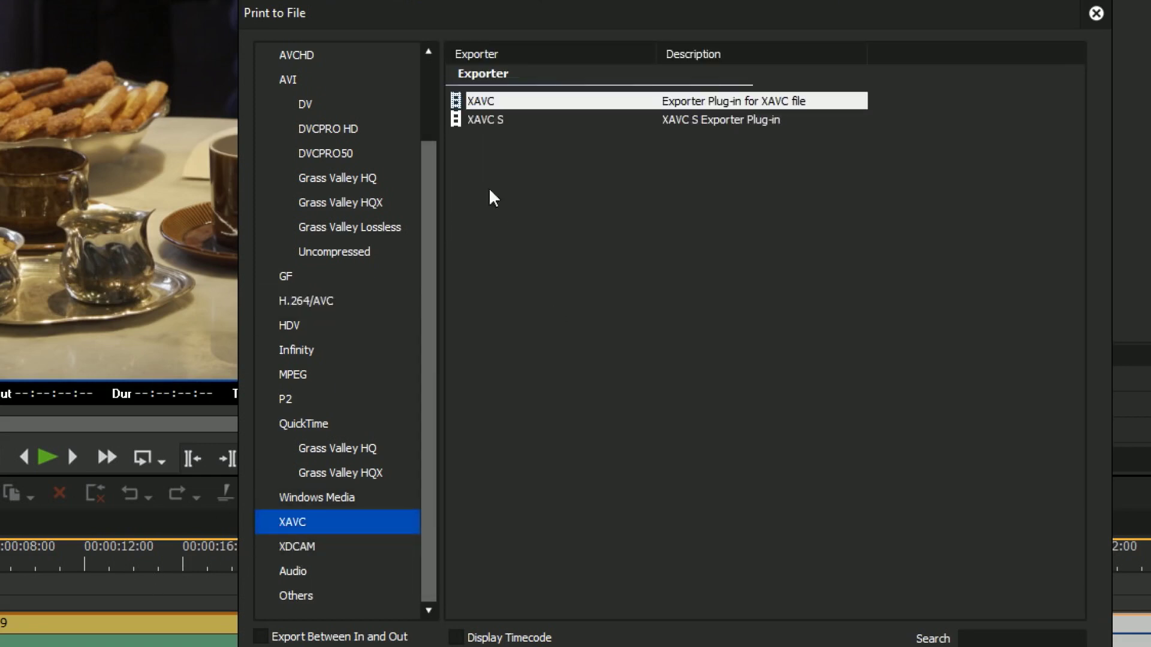
Compare the XAVC S and XAVC exporters, then show the QuickTime presets and exporters.
left_click(477, 121)
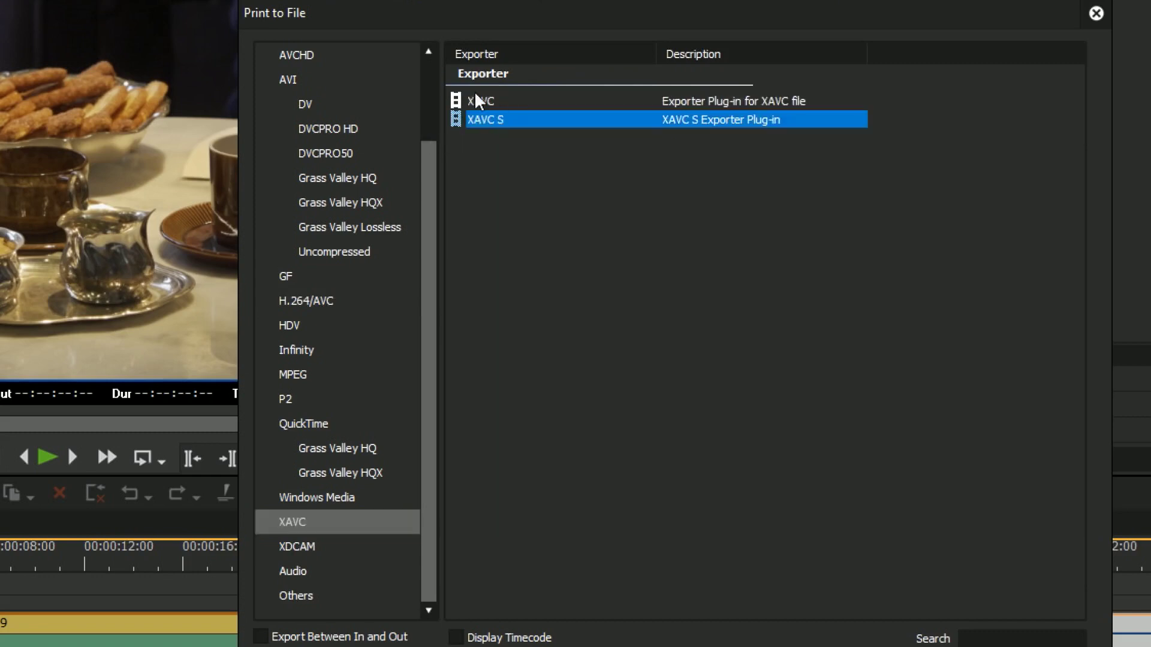
left_click(478, 102)
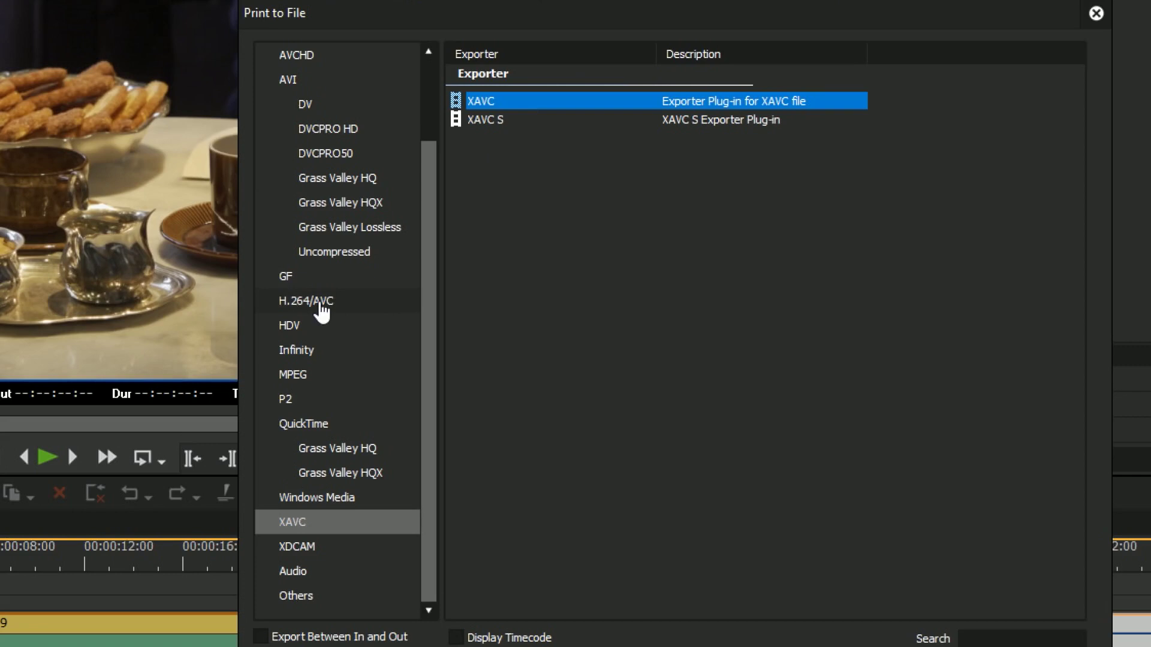
left_click(303, 424)
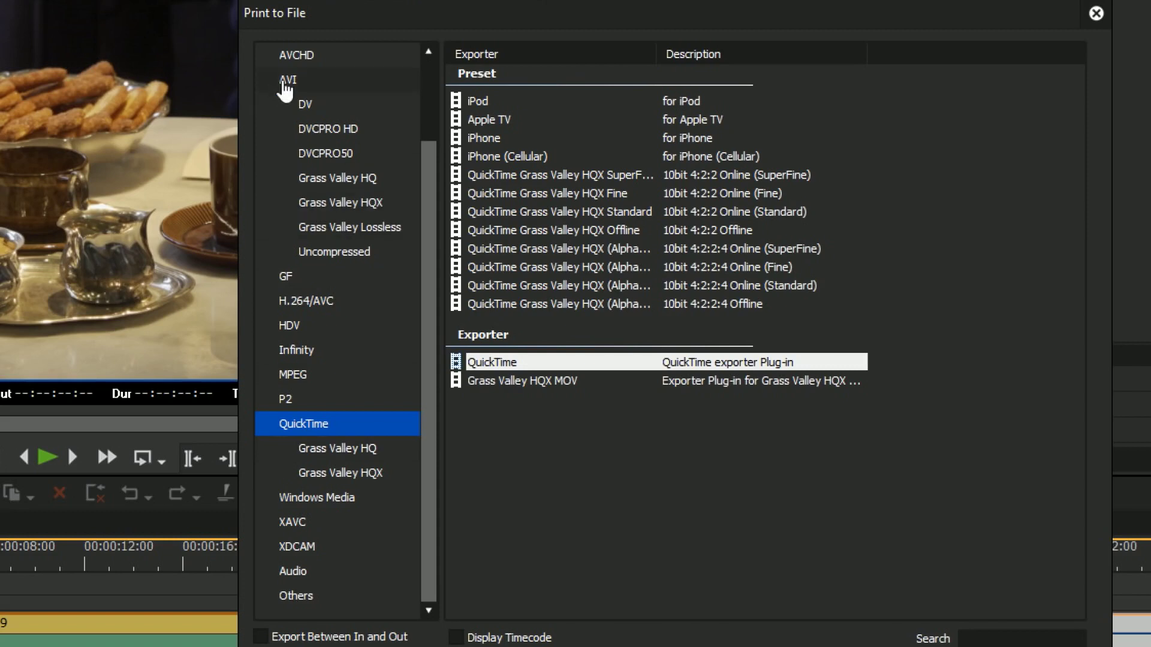
Show the AVI presets and exporters in Print to File.
left_click(289, 81)
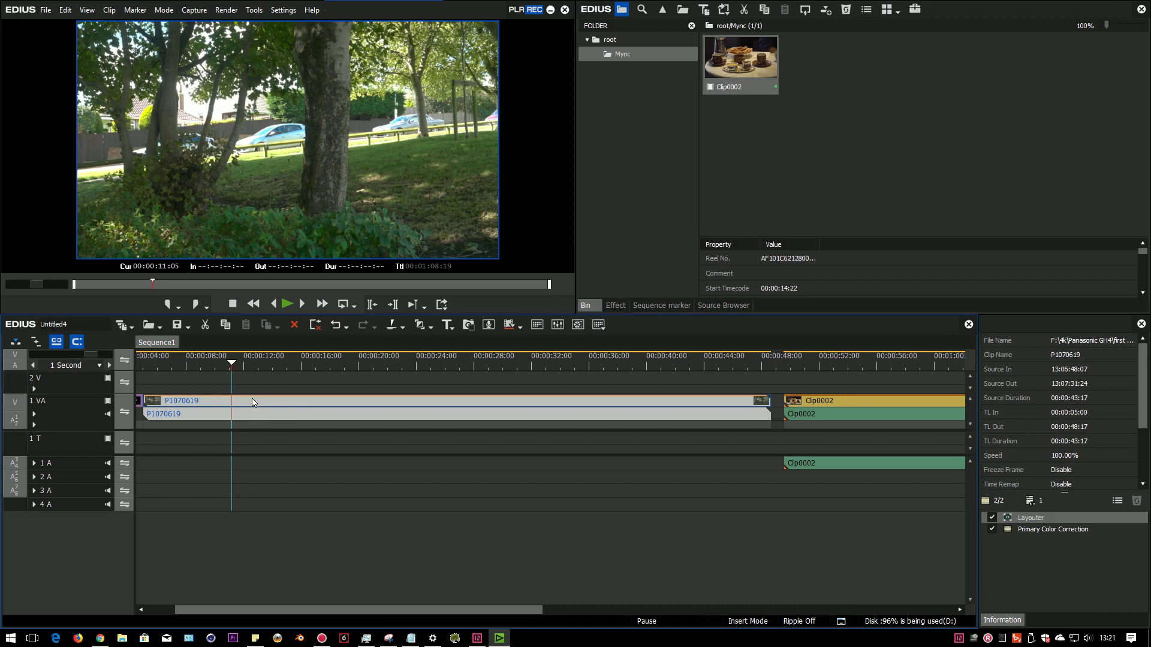
Jump to the café clip at 00:00:51:07, then back to the trees shot near 00:00:09:21.
left_click(807, 363)
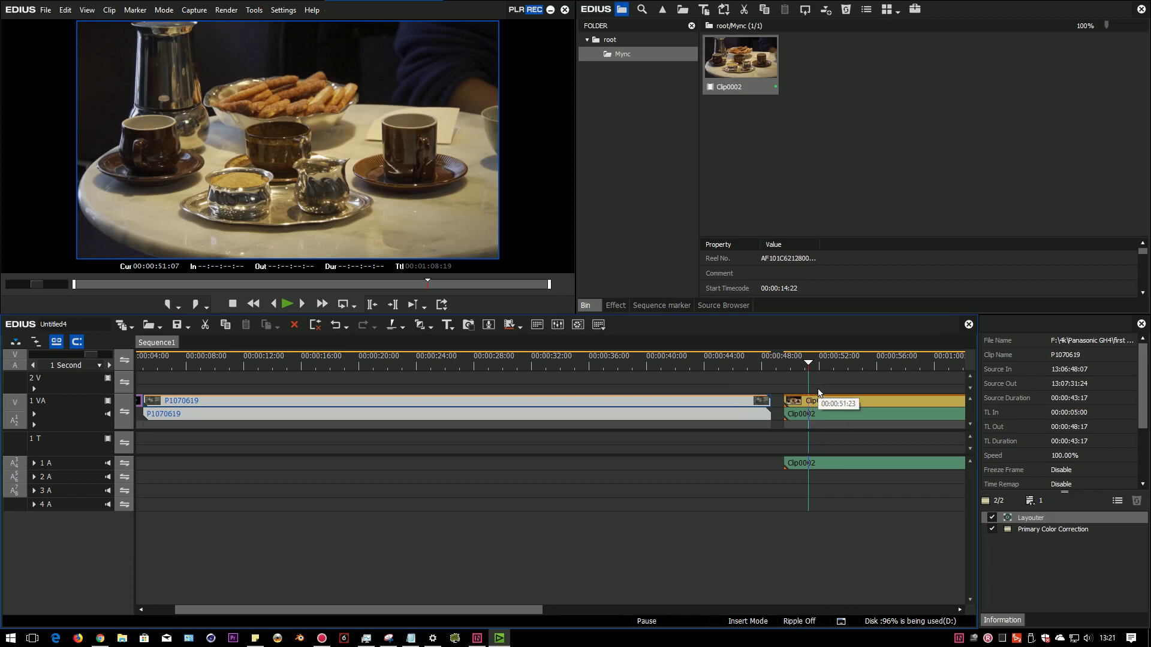
left_click(213, 355)
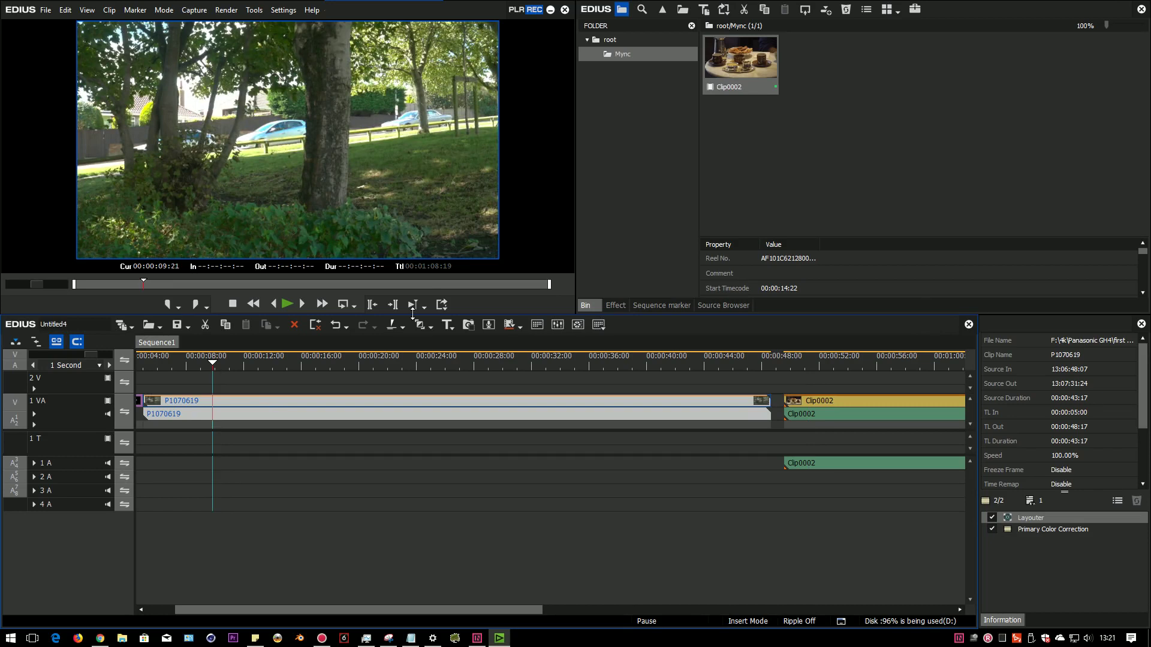
Set the project colour space to BT.2020/BT.2100 HLG.
left_click(283, 10)
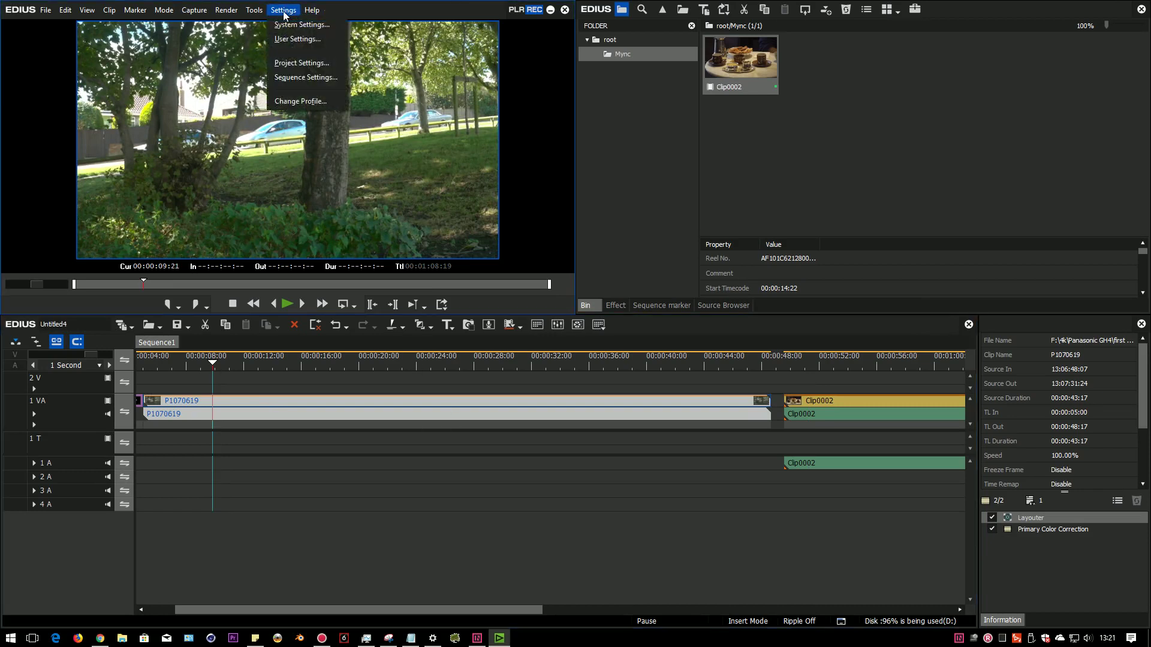
left_click(293, 63)
left_click(599, 398)
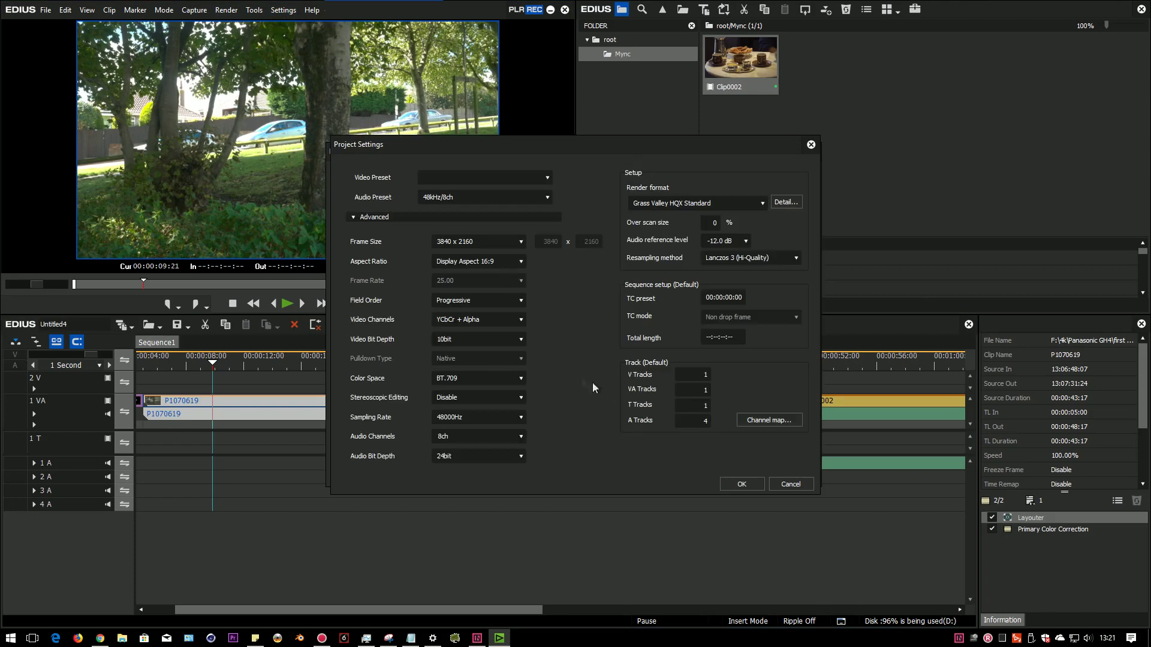
left_click(468, 376)
left_click(479, 449)
left_click(741, 484)
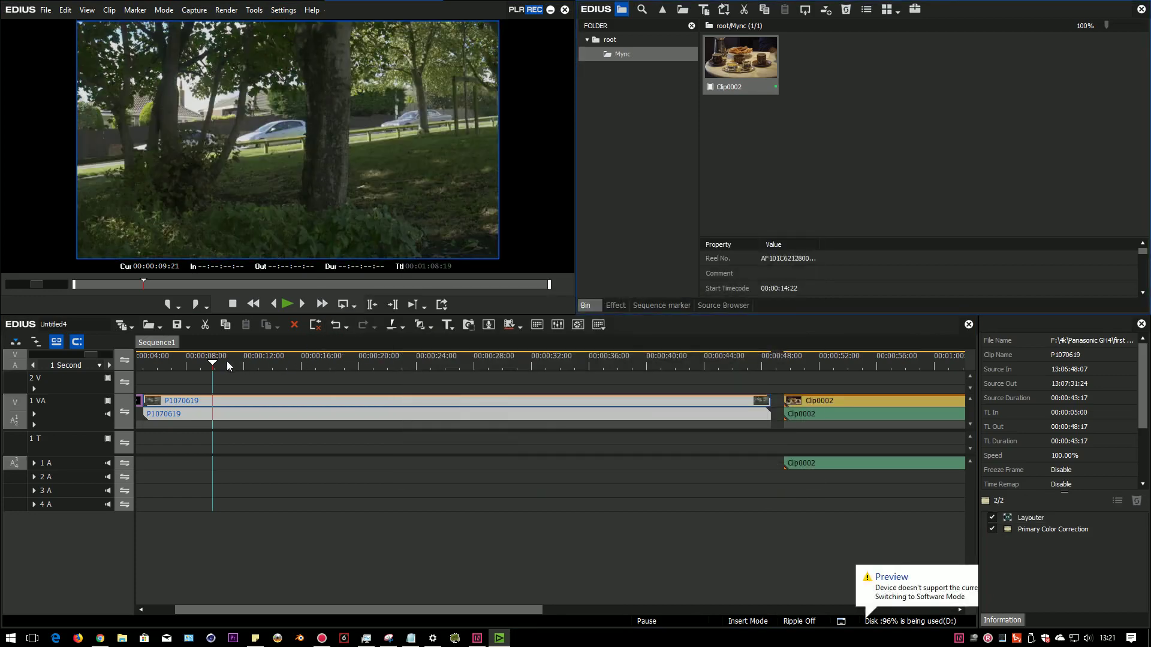
Grade P1070619 with Lift -11, Gamma 14 and Gain 37, enlarging the preview.
left_click(226, 363)
double_click(1036, 530)
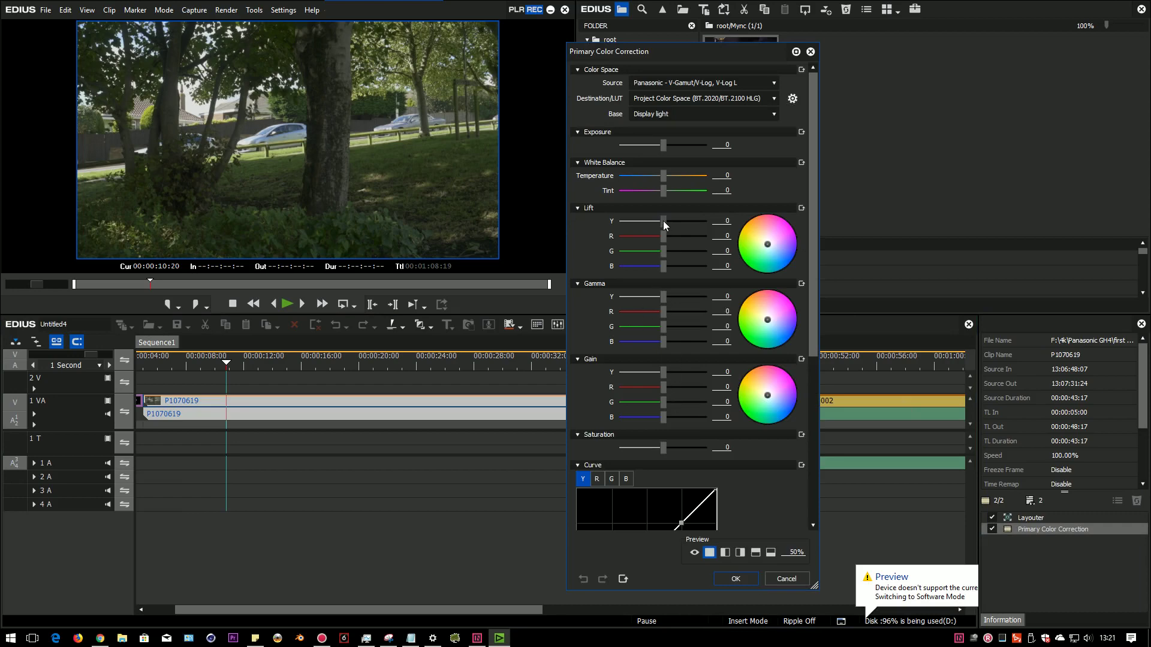
left_click_drag(663, 220, 658, 220)
left_click_drag(663, 296, 667, 297)
left_click_drag(661, 385, 678, 374)
left_click_drag(659, 51, 773, 12)
left_click_drag(553, 314, 552, 332)
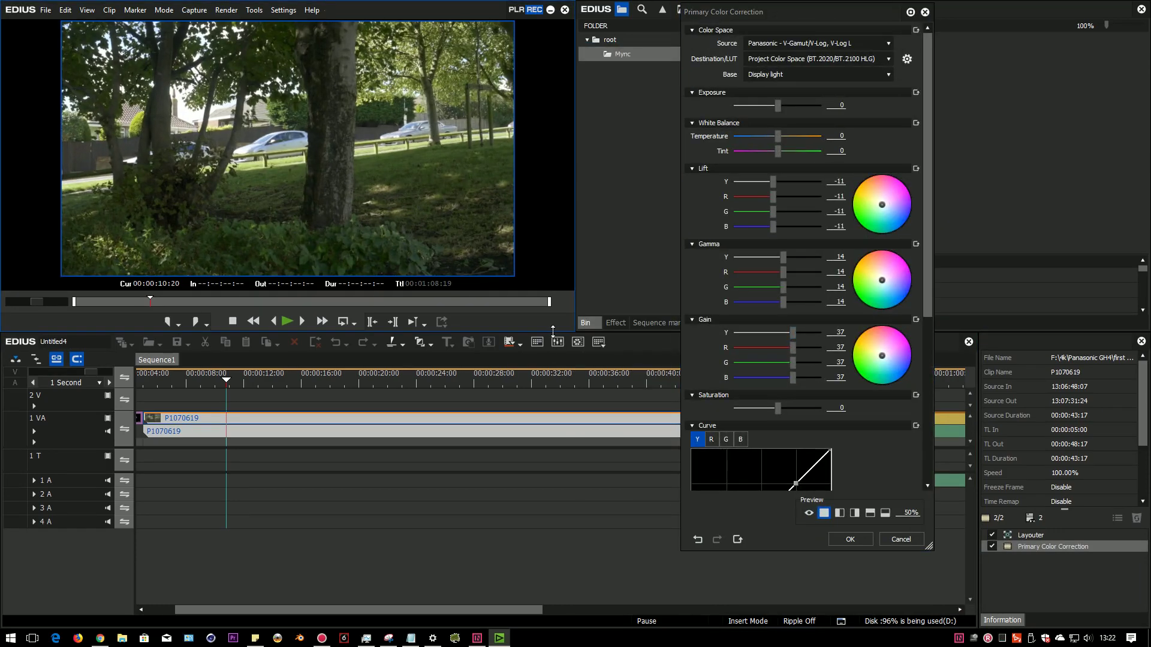
Accept the HLG grade, then switch the project colour space to BT.709.
left_click(839, 538)
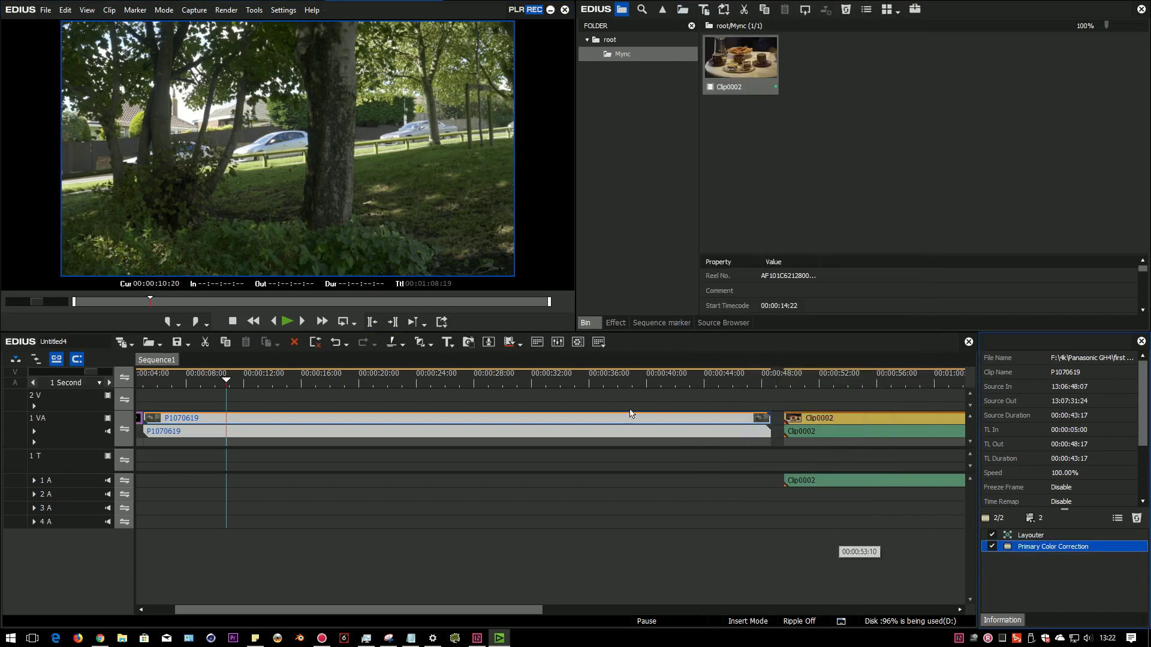
left_click(280, 11)
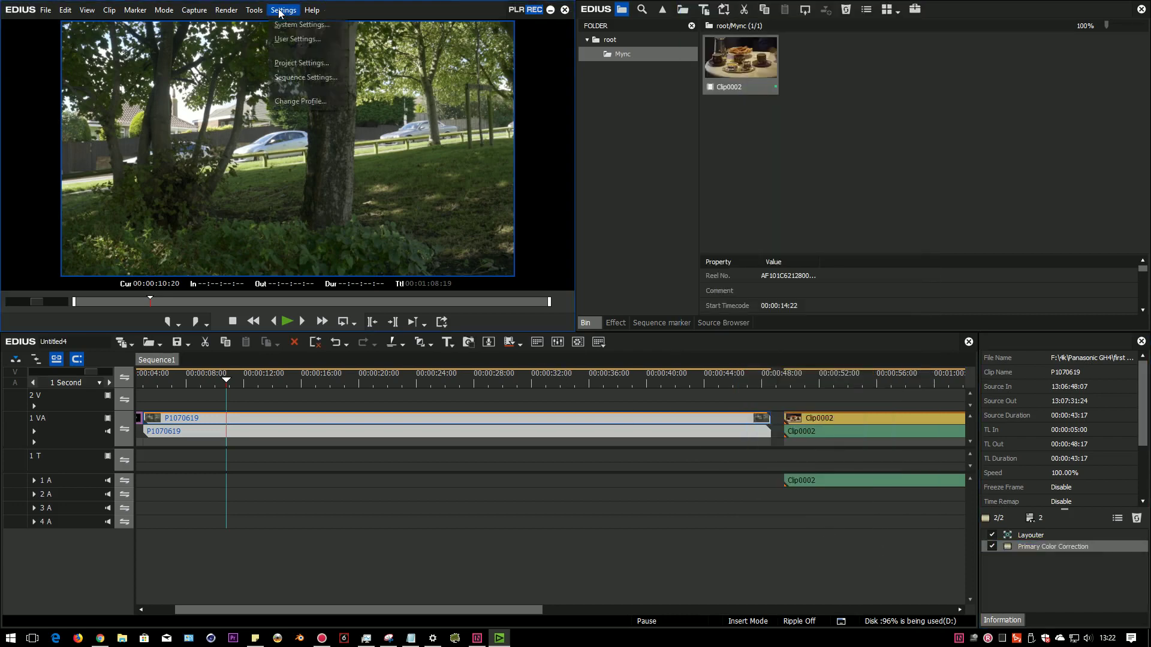
left_click(293, 61)
left_click(625, 472)
left_click(478, 378)
left_click(453, 422)
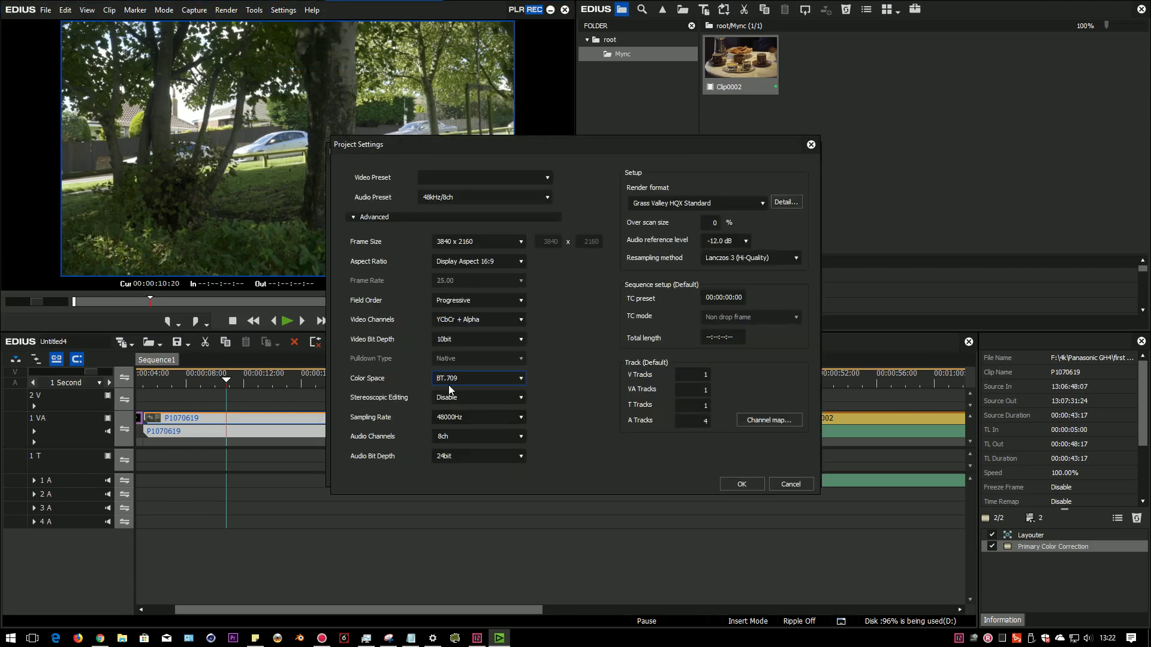
left_click(740, 484)
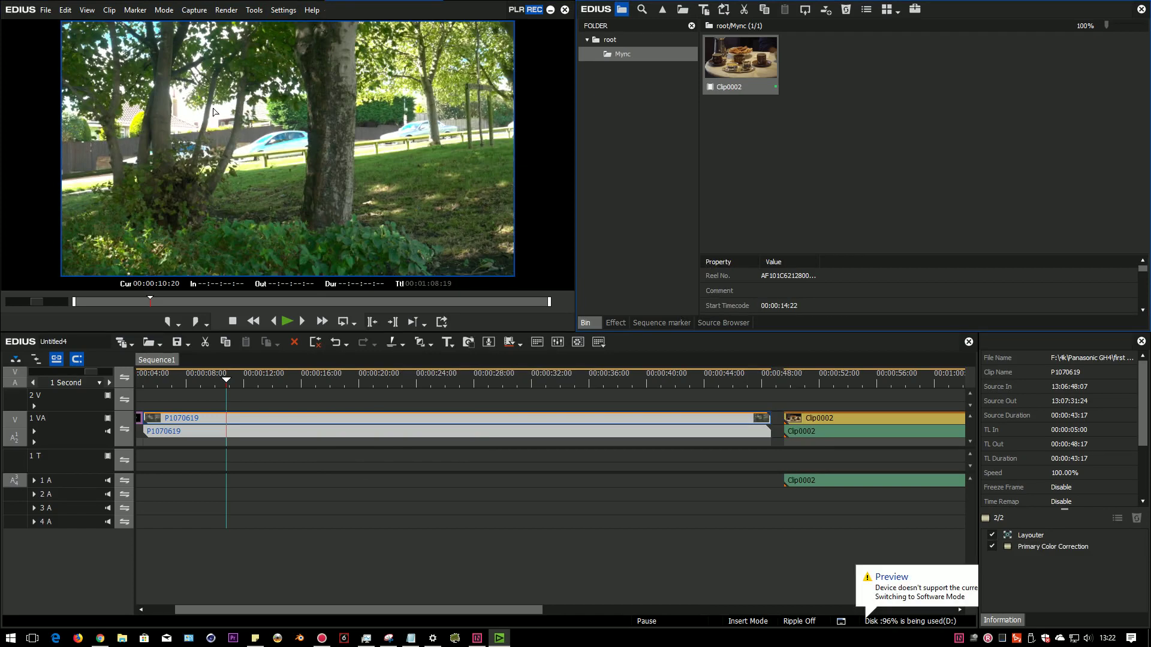
Reset P1070619's correction and set its source to Panasonic V-Gamut/V-Log, V-Log L.
double_click(1049, 545)
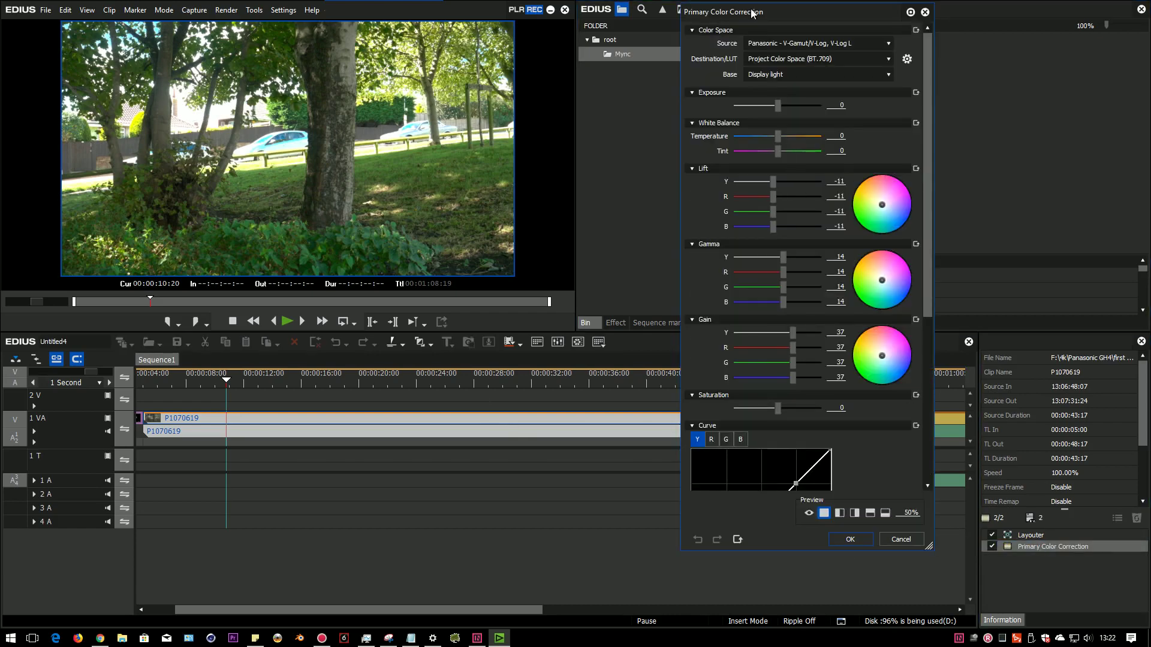
left_click_drag(754, 12, 650, 9)
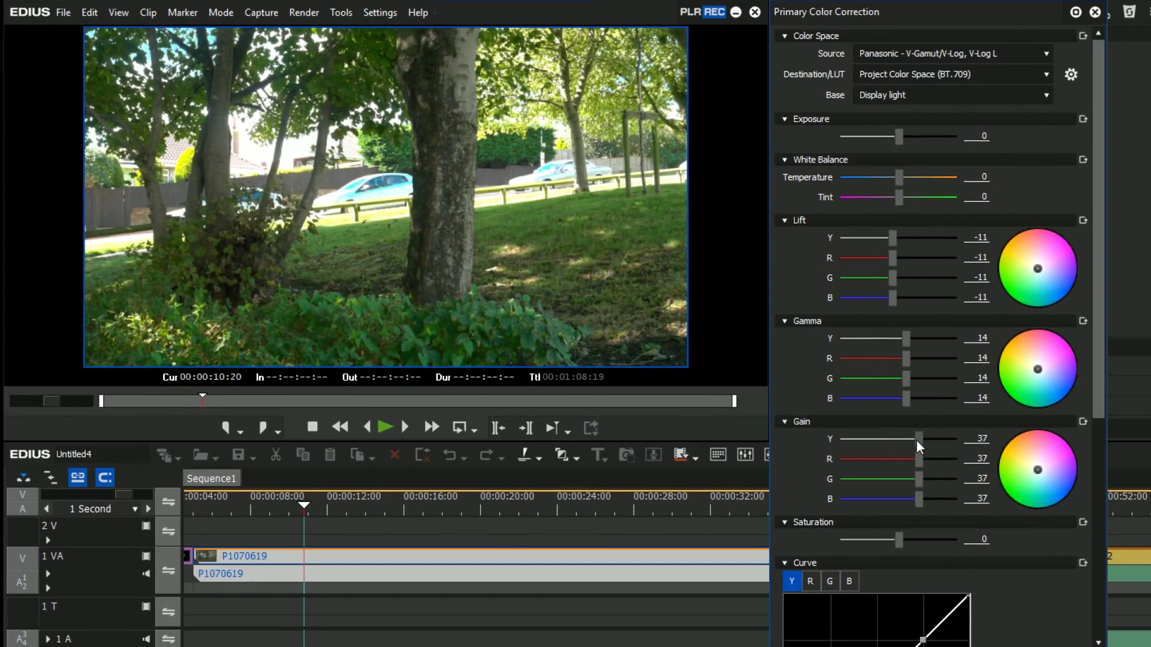
left_click(1081, 420)
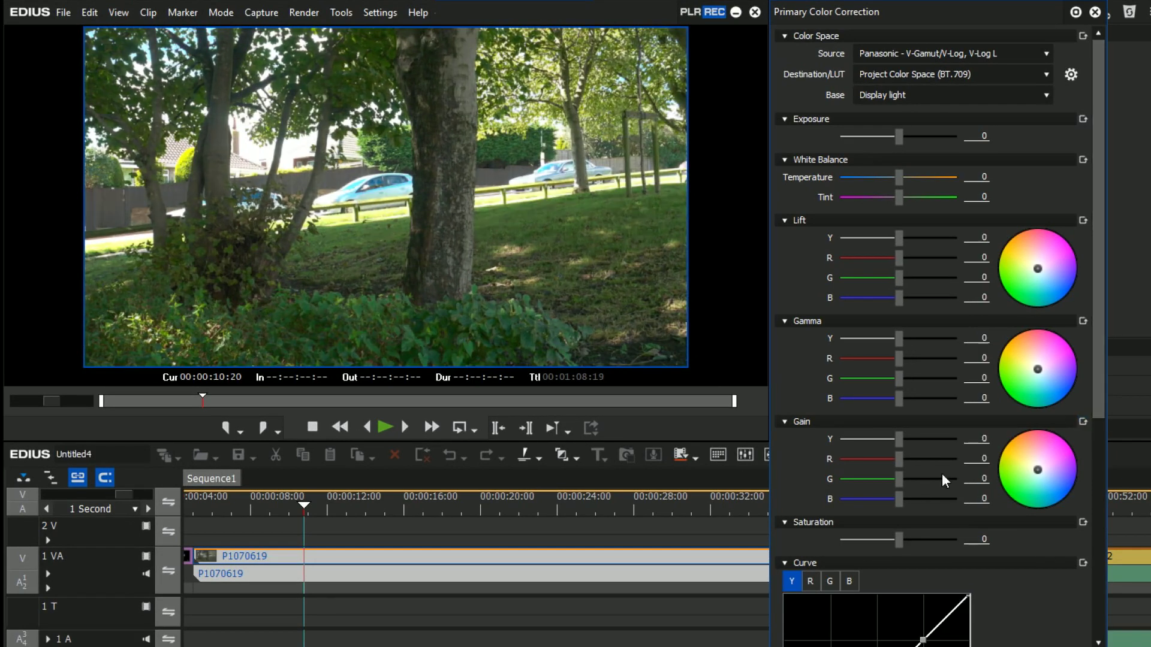
left_click(1082, 35)
left_click(1017, 53)
left_click(905, 456)
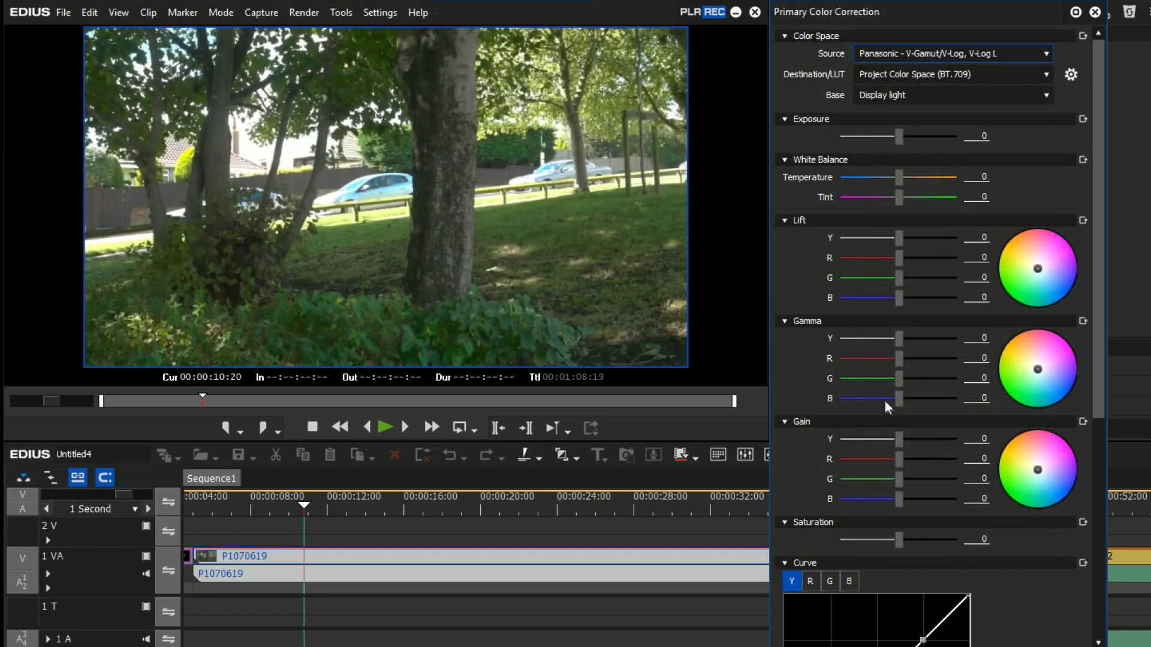
Set Gain -34, Gamma 23 and Lift -8, then keep the grade.
left_click_drag(900, 439, 879, 441)
left_click_drag(898, 338, 911, 338)
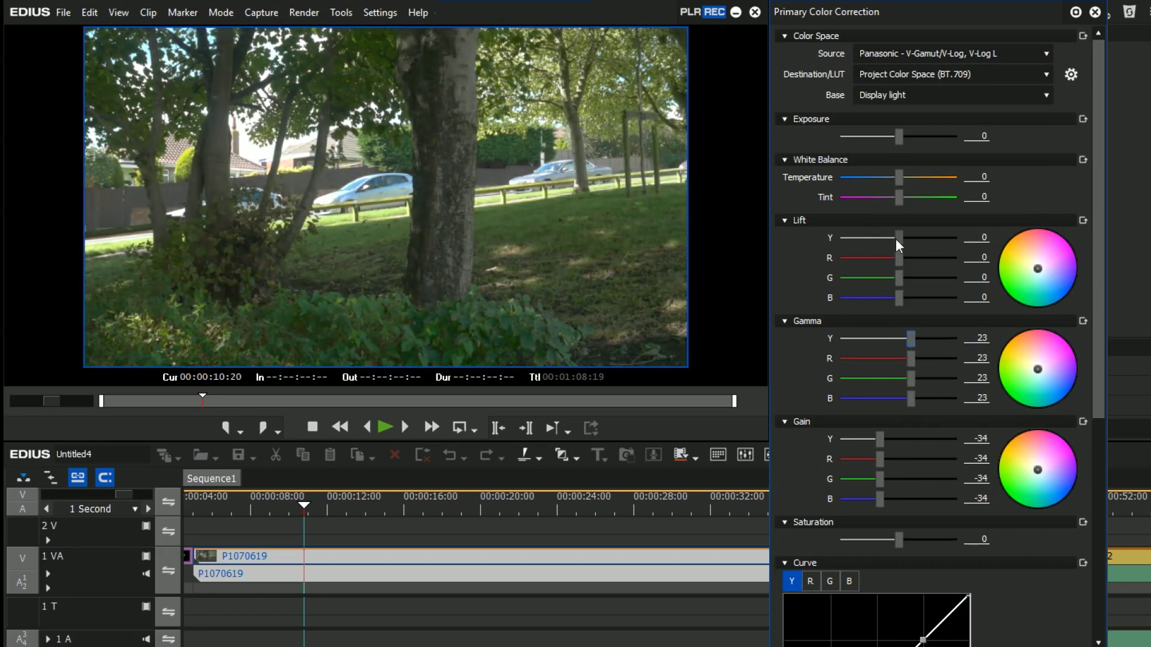
left_click_drag(897, 239, 890, 241)
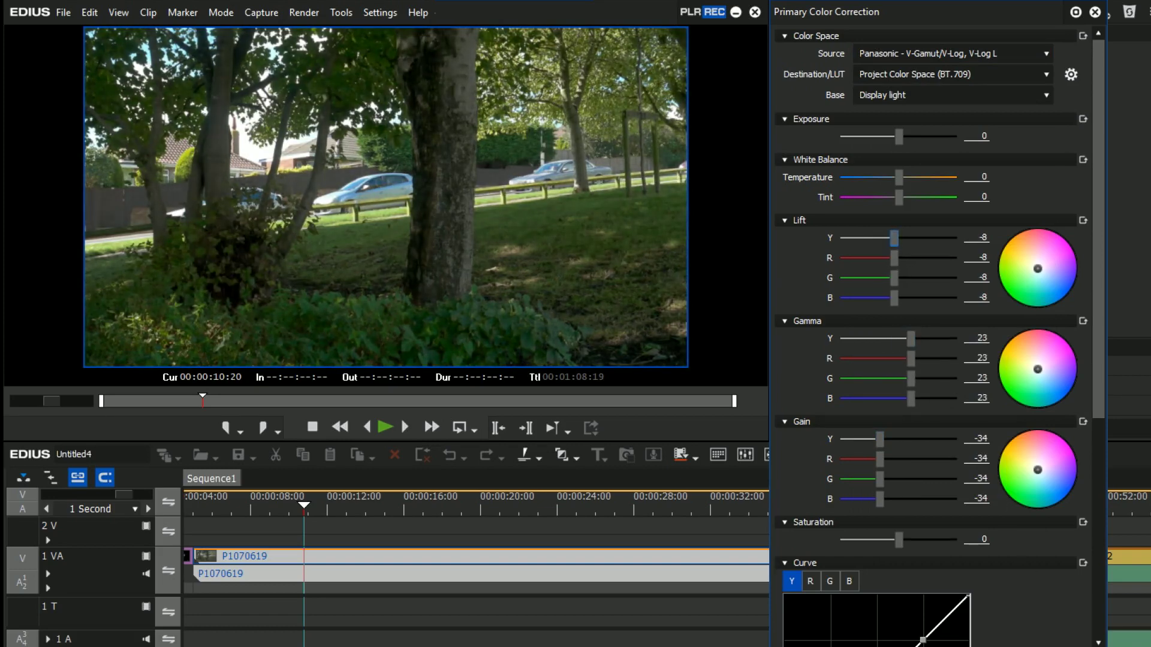
key("Return")
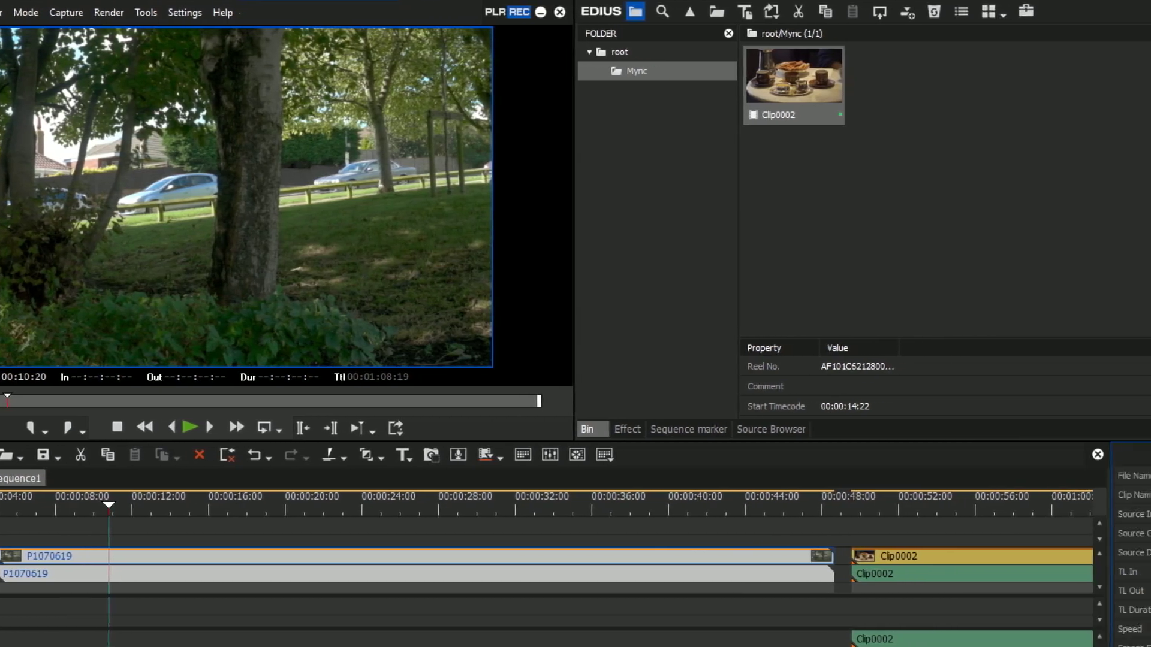
Duplicate Sequence1 as Sequence1 - (1) in the root bin, select it, and set the playhead to 00:00:31:16.
left_click(814, 52)
right_click(995, 87)
left_click(683, 351)
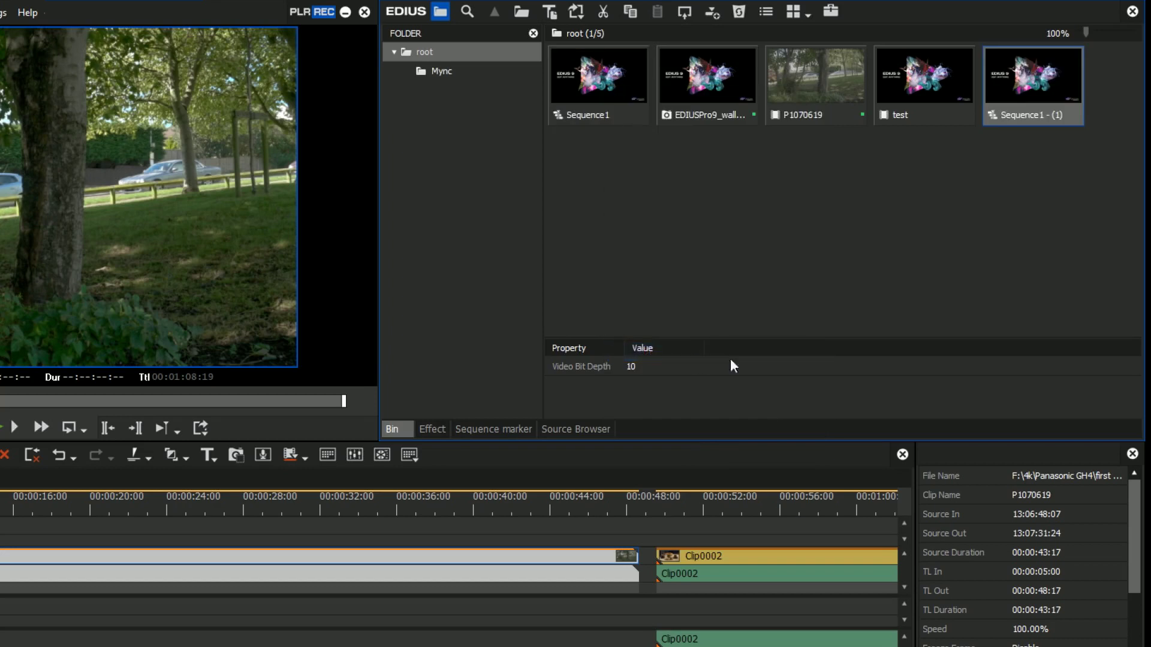
left_click(574, 112)
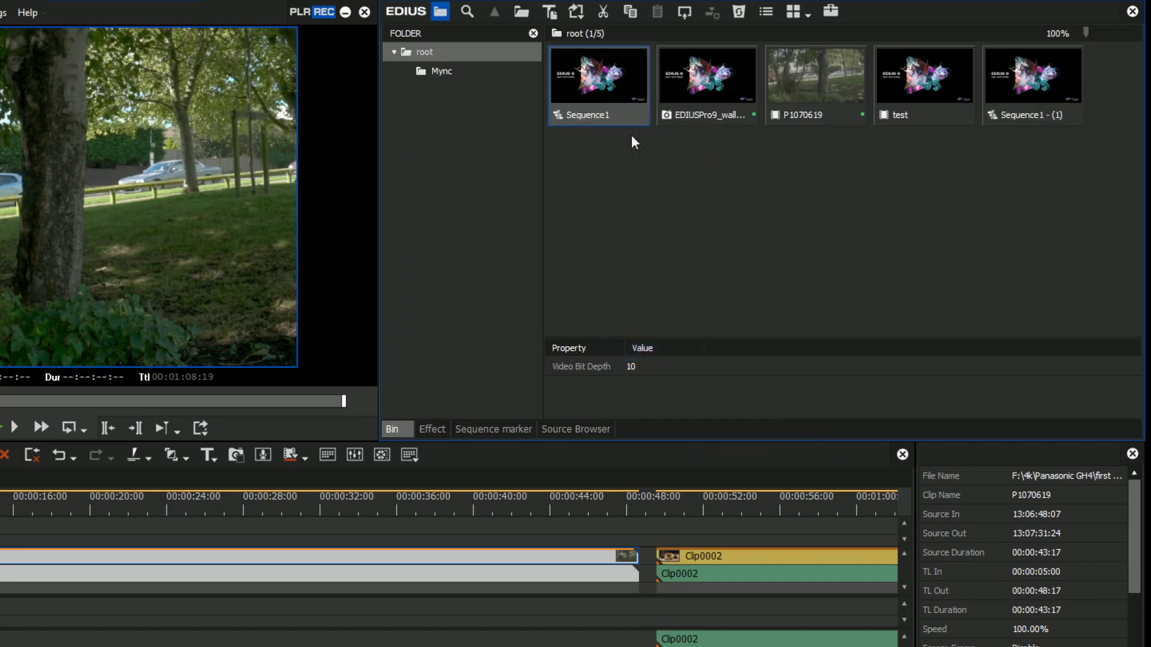
left_click(1015, 119)
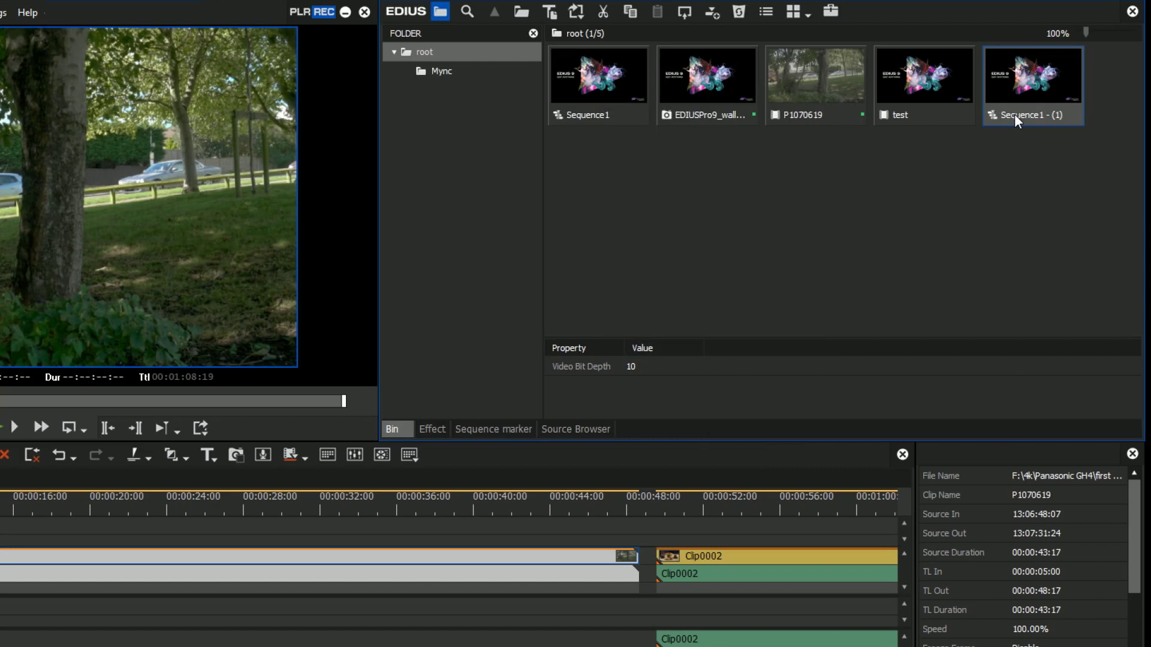
left_click(313, 506)
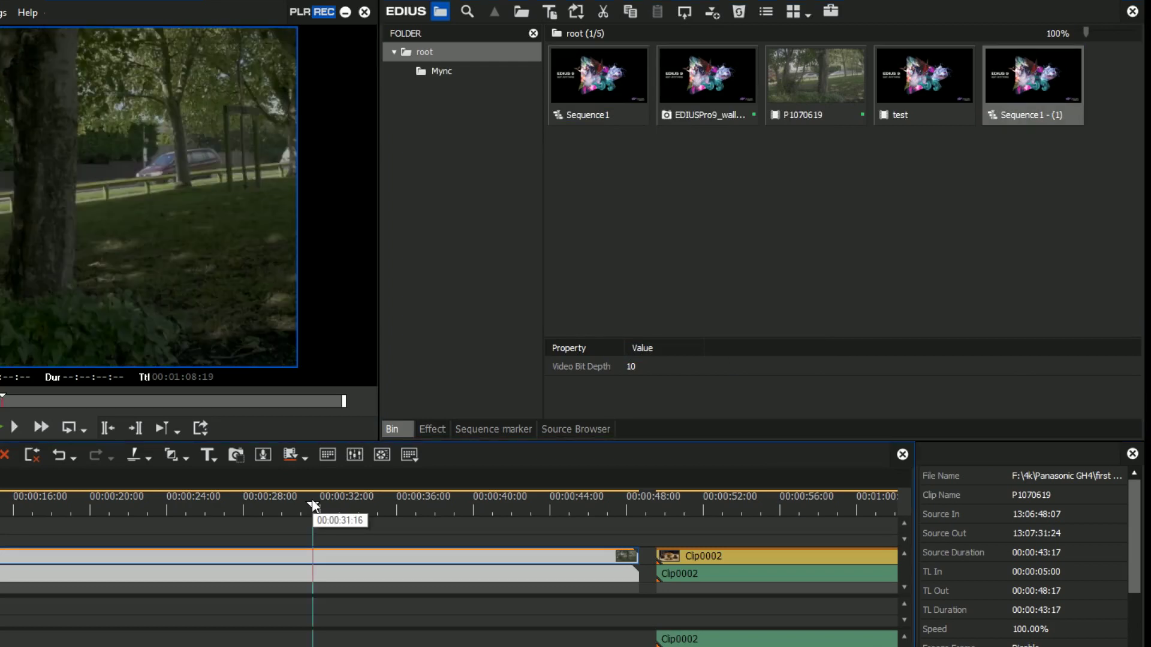